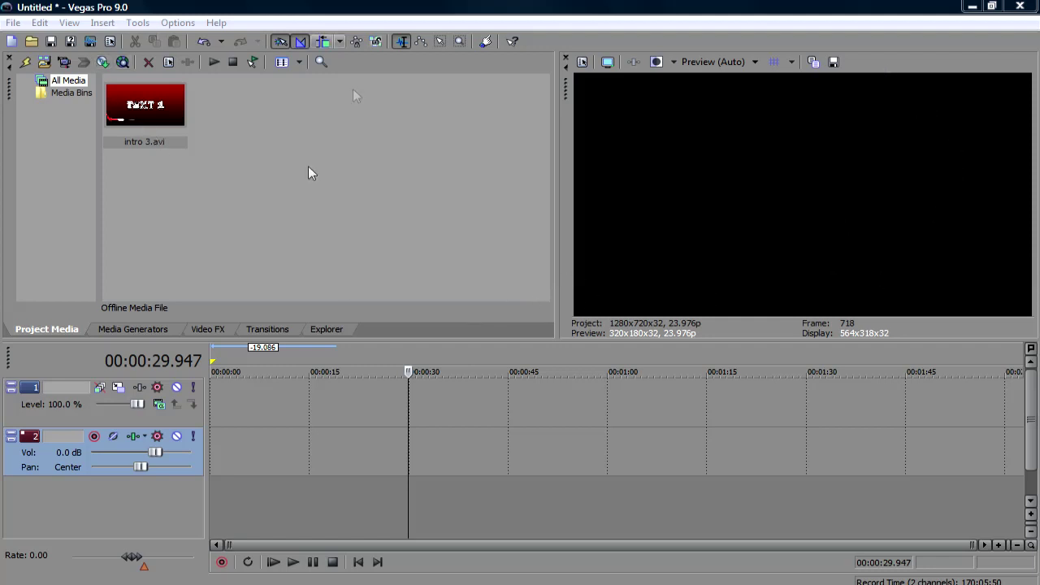
# Import background.jpg from the Pictures folder and place it at the timeline start.
pyautogui.click(41, 64)
pyautogui.click(209, 235)
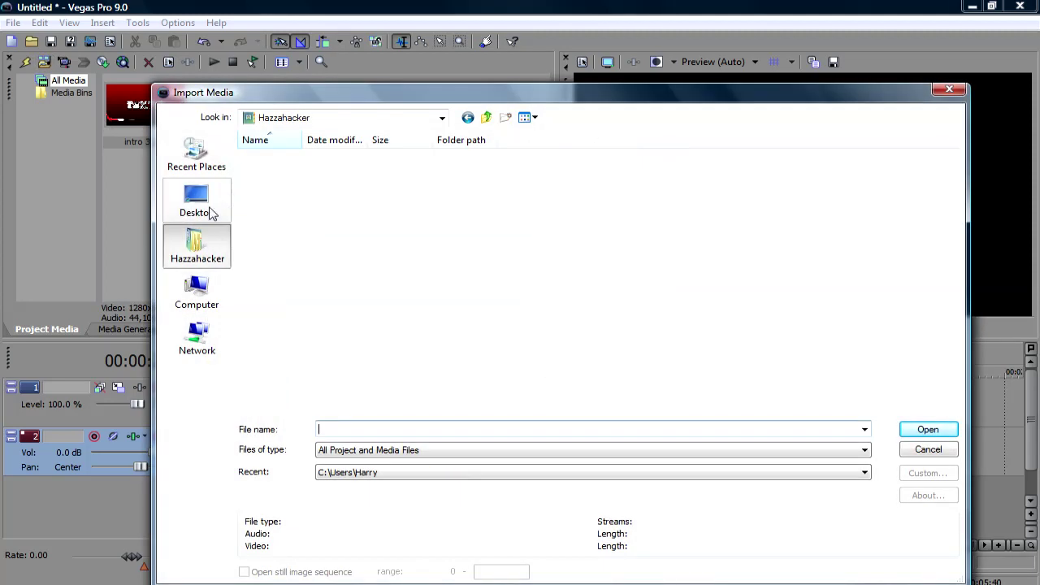
pyautogui.doubleClick(317, 388)
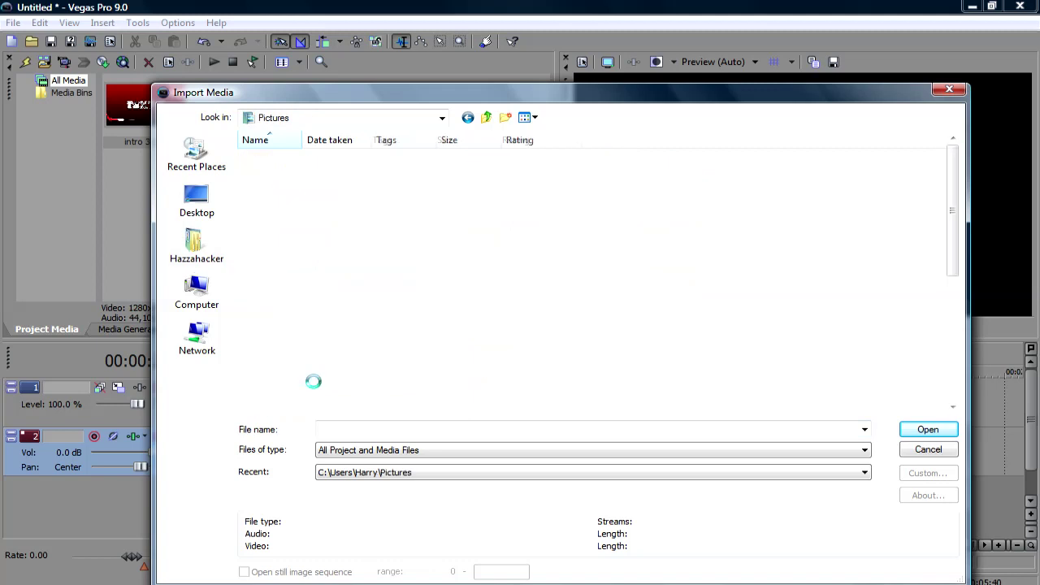
pyautogui.doubleClick(638, 255)
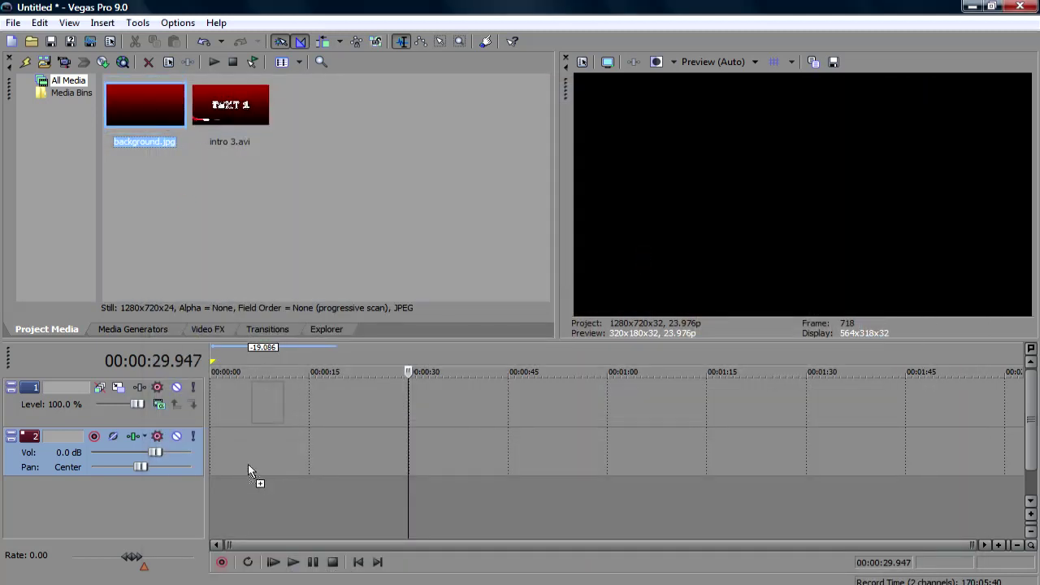
pyautogui.moveTo(204, 461); pyautogui.dragTo(207, 459)
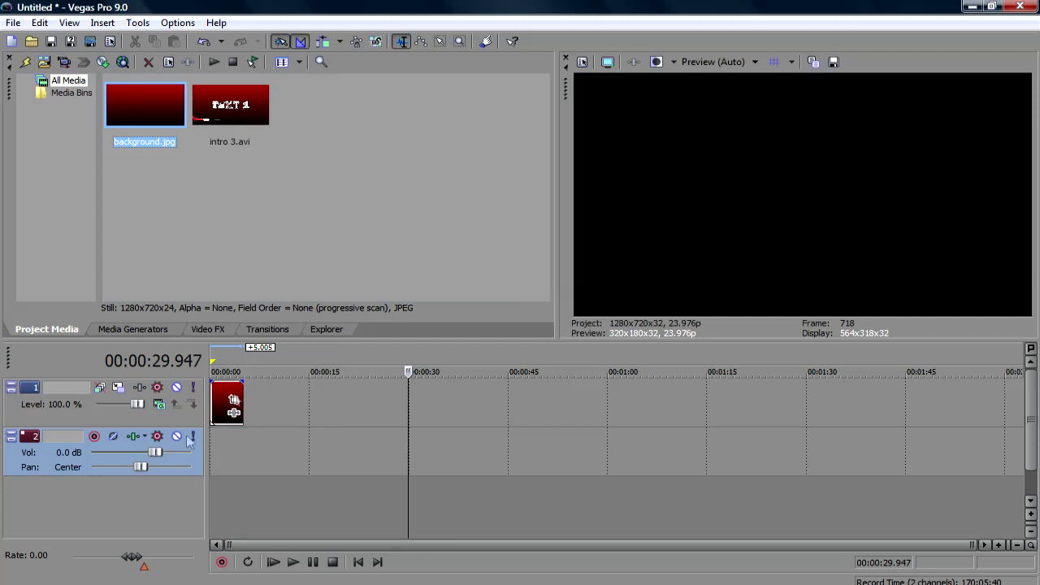
# Delete the audio track and insert a new video track above the background.
pyautogui.rightClick(54, 467)
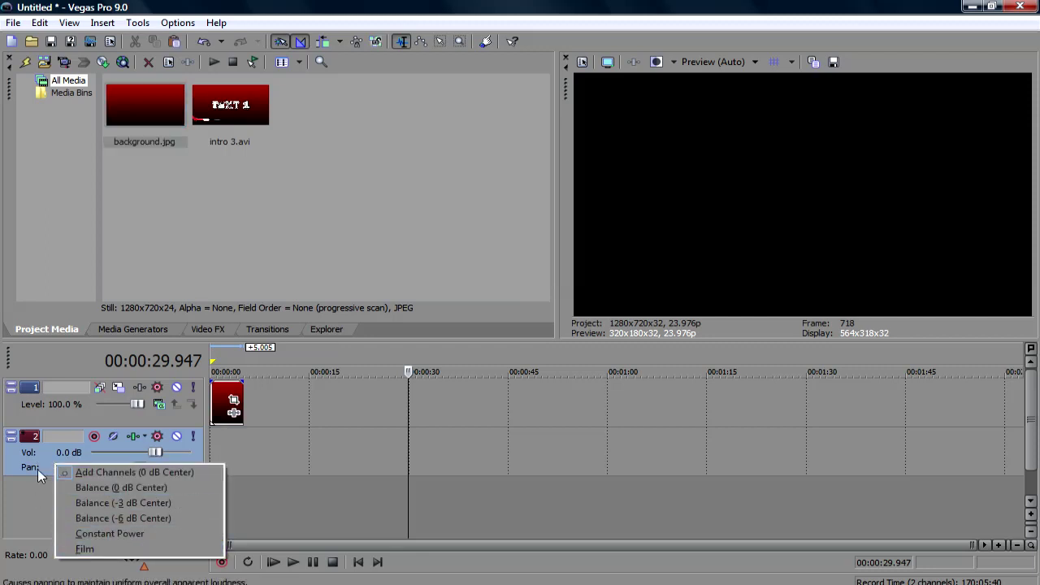
pyautogui.rightClick(12, 461)
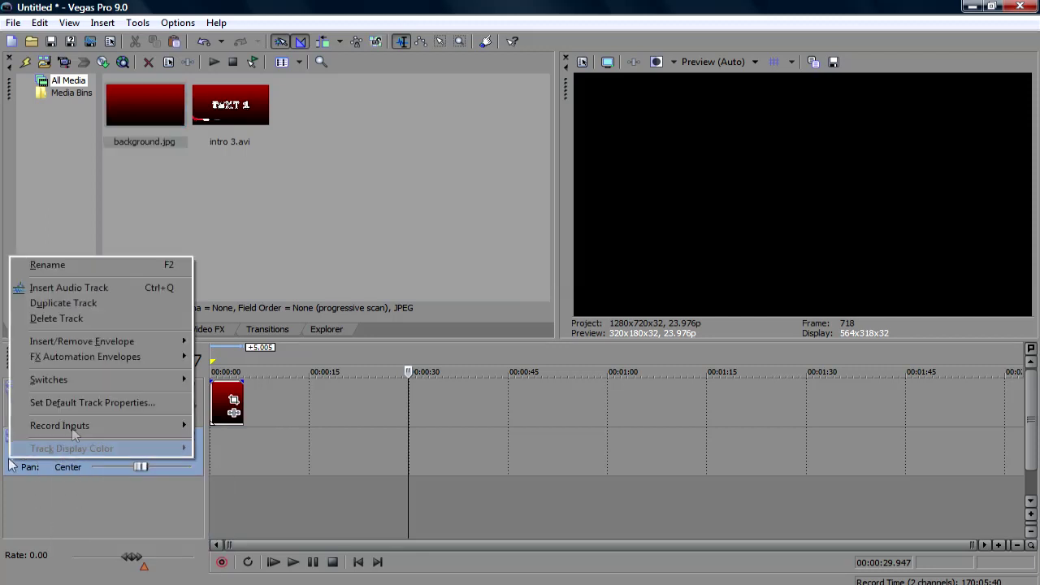
pyautogui.click(88, 320)
pyautogui.rightClick(104, 465)
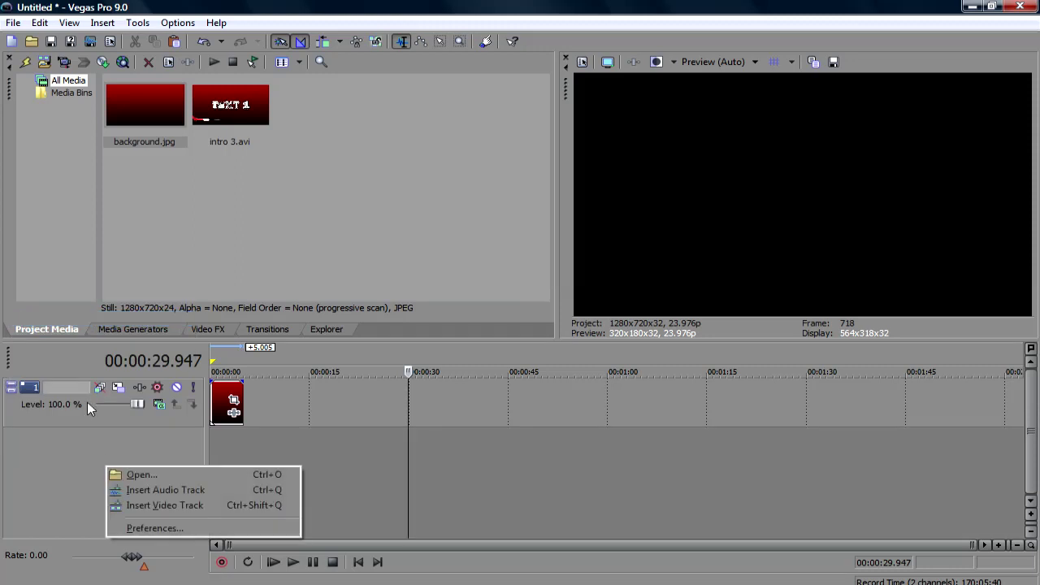
pyautogui.click(235, 505)
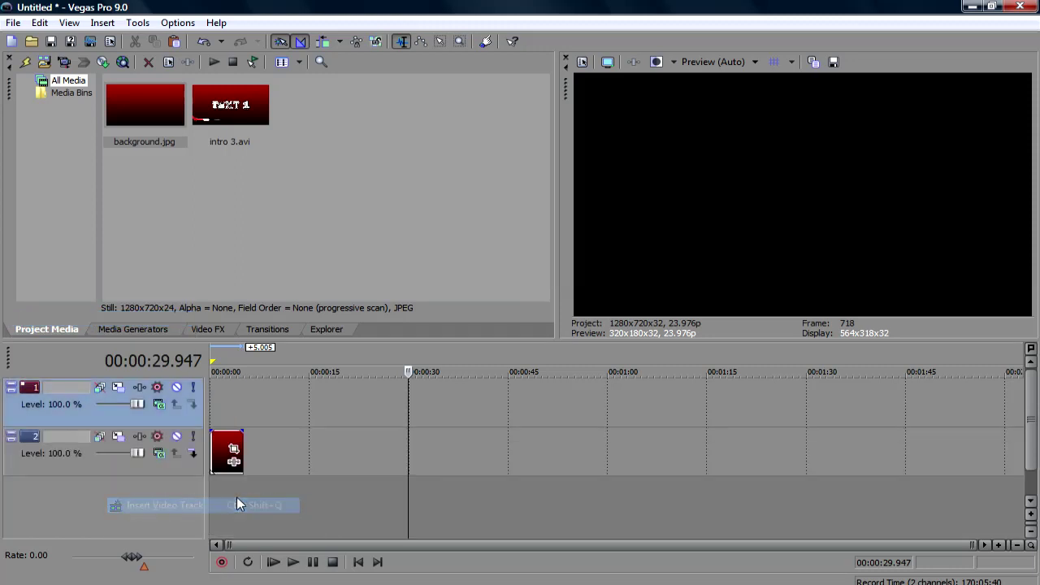
# Lengthen the background event on track 2 and preview it.
pyautogui.click(233, 448)
pyautogui.moveTo(236, 442); pyautogui.dragTo(309, 448)
pyautogui.click(320, 395)
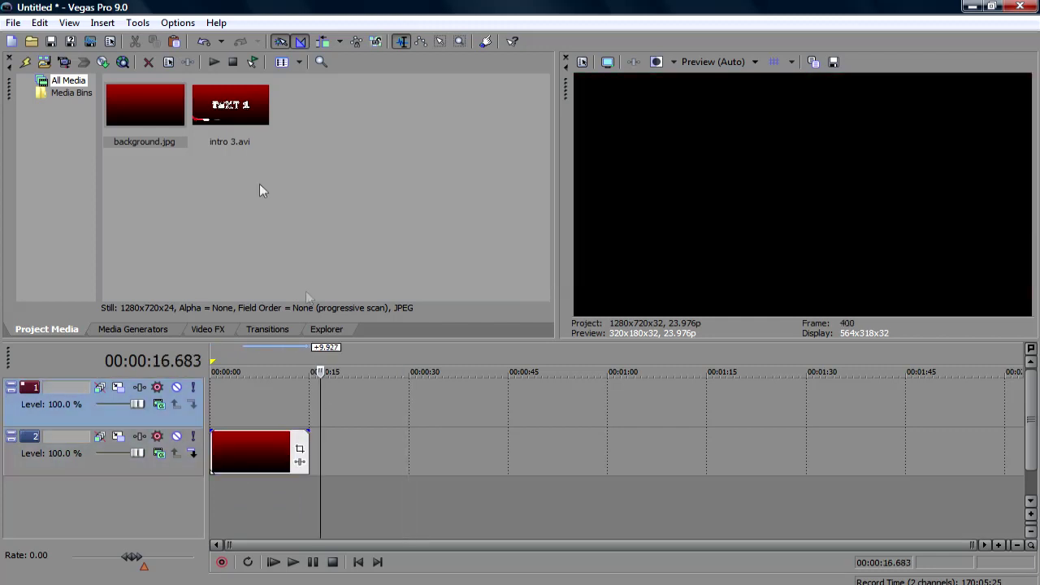
pyautogui.click(251, 372)
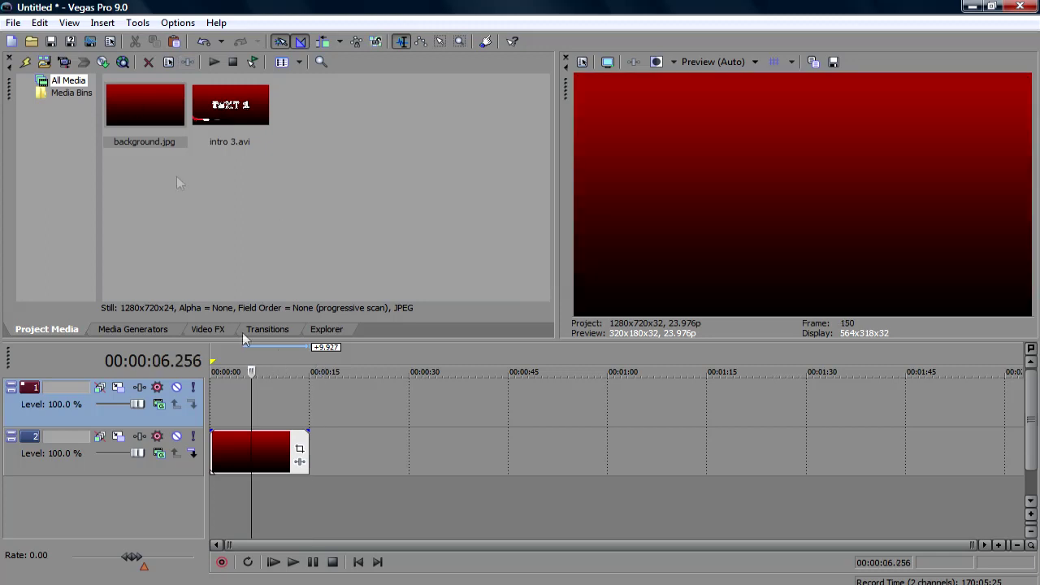
# Add the paintbrush PNG to video track 1 and set preview quality to Best (Full).
pyautogui.click(44, 61)
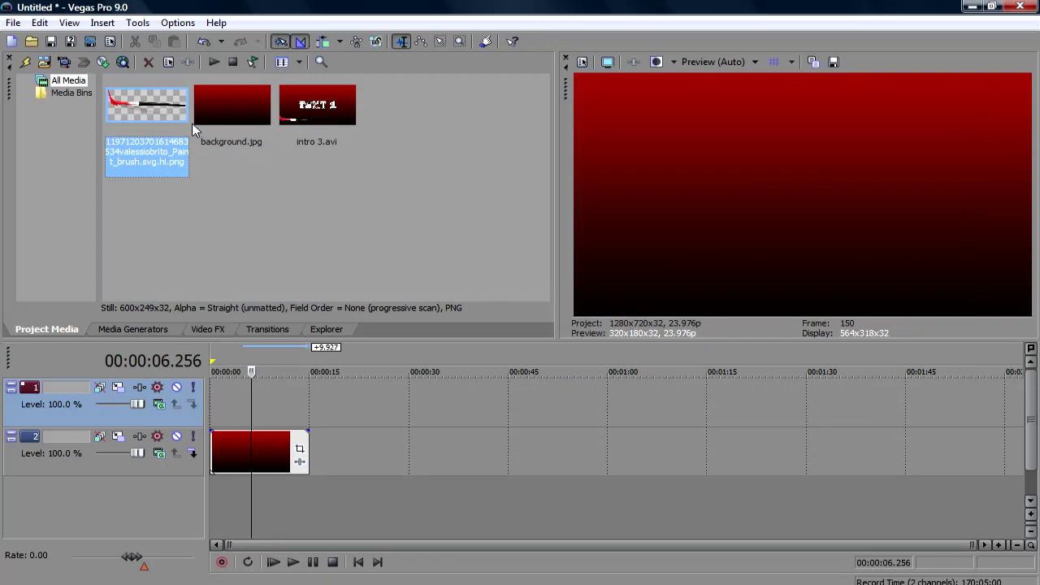
pyautogui.moveTo(148, 129)
pyautogui.mouseDown()
pyautogui.moveTo(242, 394)
pyautogui.moveTo(198, 400)
pyautogui.moveTo(308, 389)
pyautogui.mouseUp()
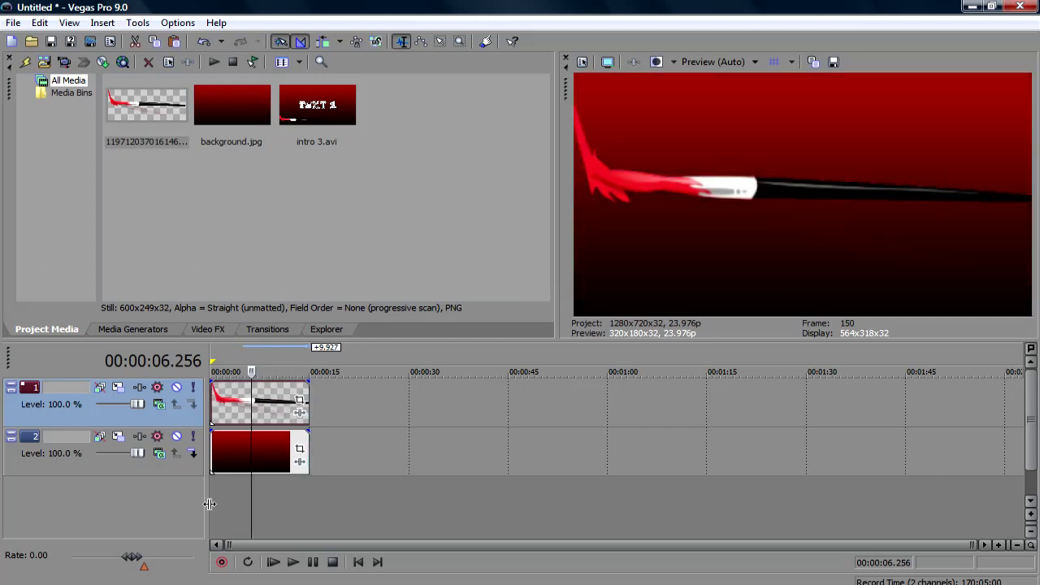
pyautogui.click(749, 62)
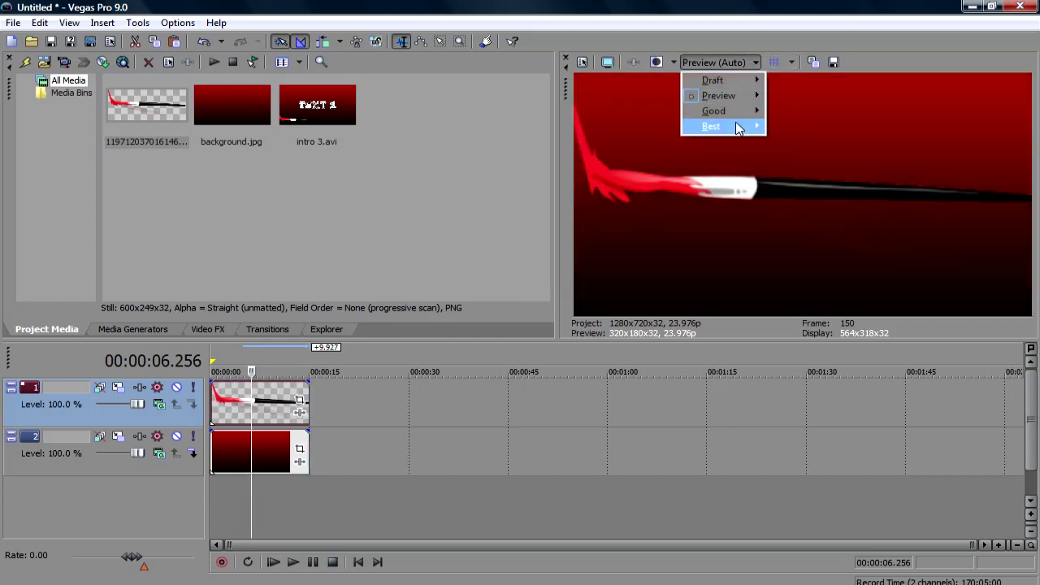
pyautogui.click(813, 138)
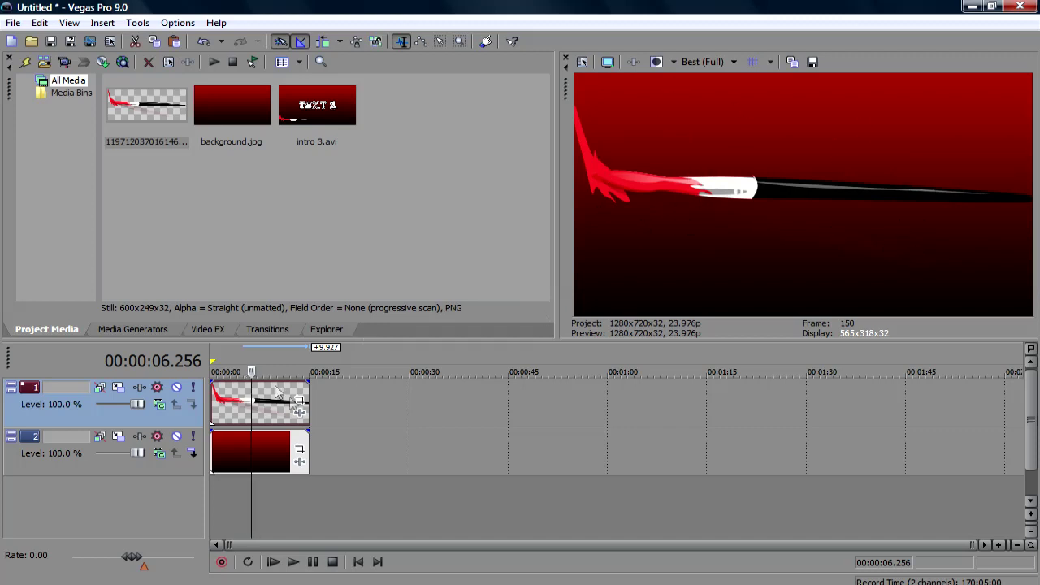
# Set the paintbrush's Event Pan/Crop frame to Match Output Aspect.
pyautogui.click(301, 400)
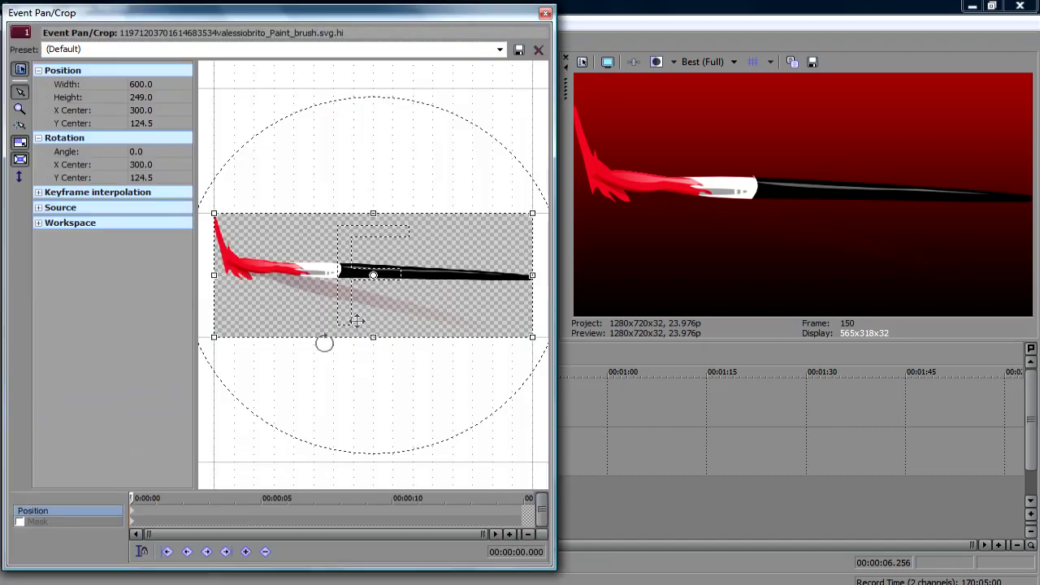
pyautogui.click(543, 15)
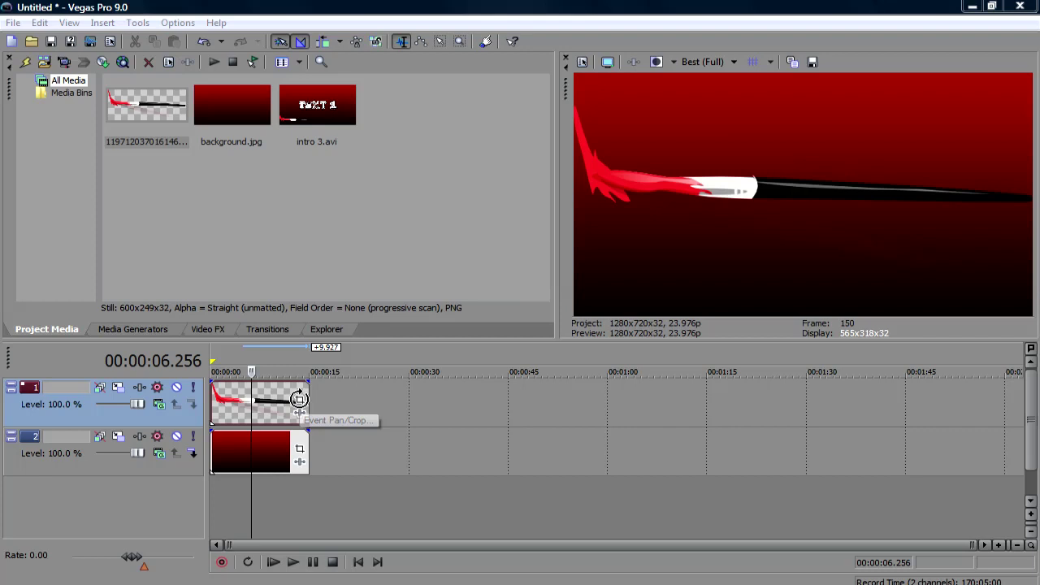
pyautogui.click(301, 402)
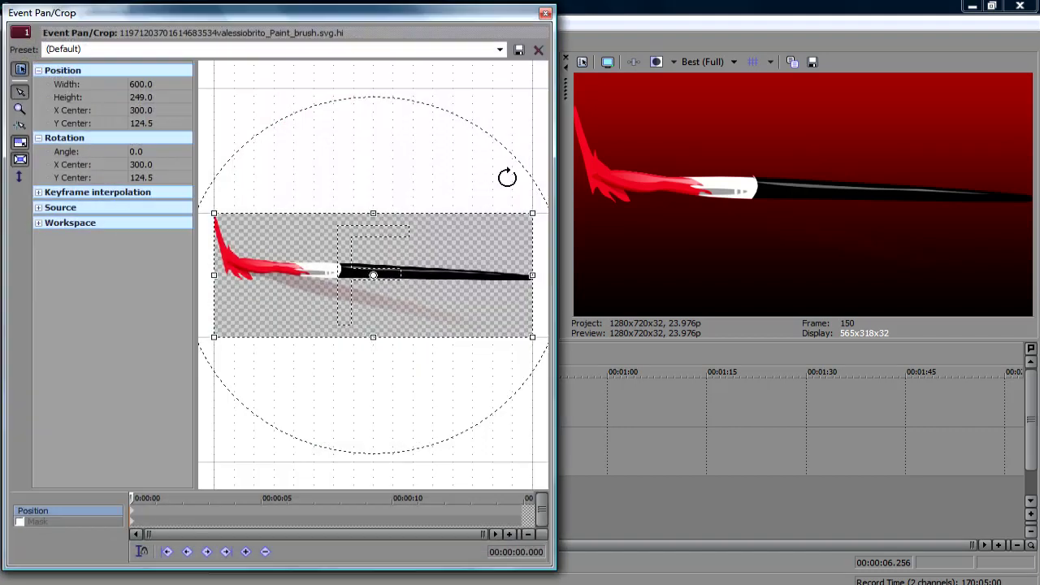
pyautogui.rightClick(483, 248)
pyautogui.click(601, 324)
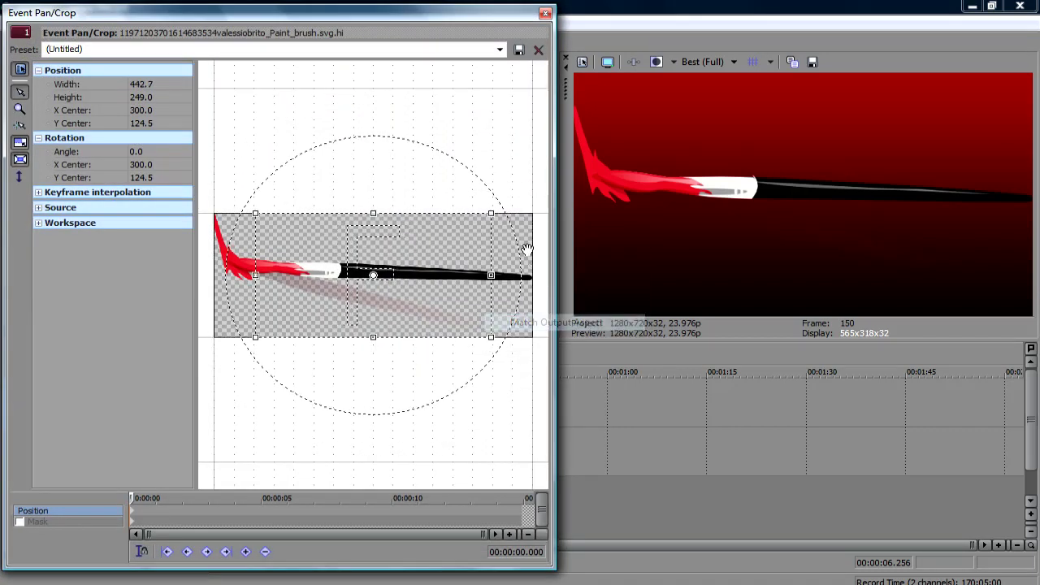
# Enlarge the crop frame to shrink the brush and position it at the upper-left.
pyautogui.moveTo(489, 214)
pyautogui.mouseDown()
pyautogui.moveTo(866, 24)
pyautogui.moveTo(818, 68)
pyautogui.mouseUp()
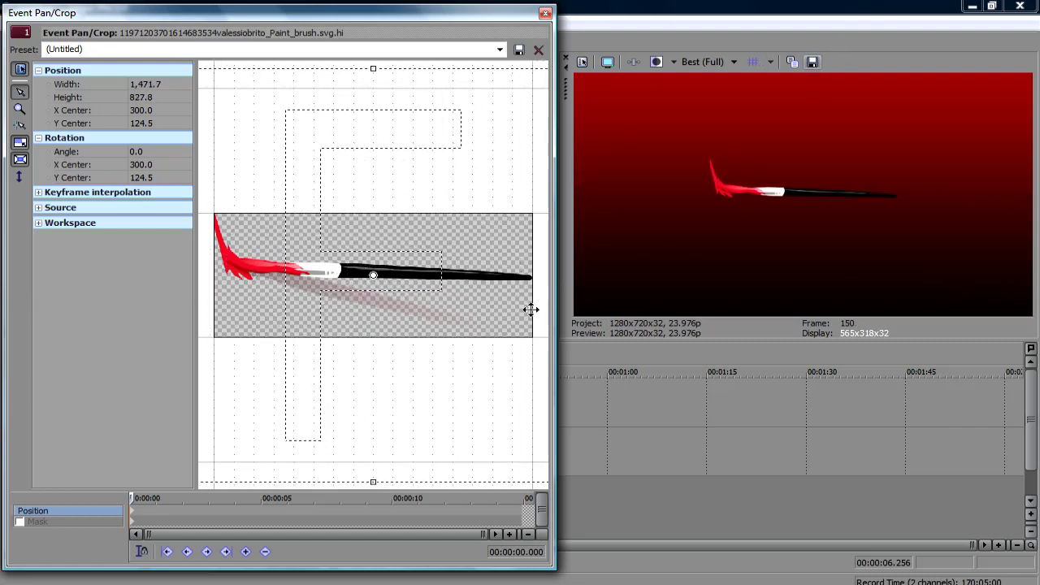
pyautogui.moveTo(443, 341); pyautogui.dragTo(443, 252)
pyautogui.moveTo(394, 287); pyautogui.dragTo(447, 260)
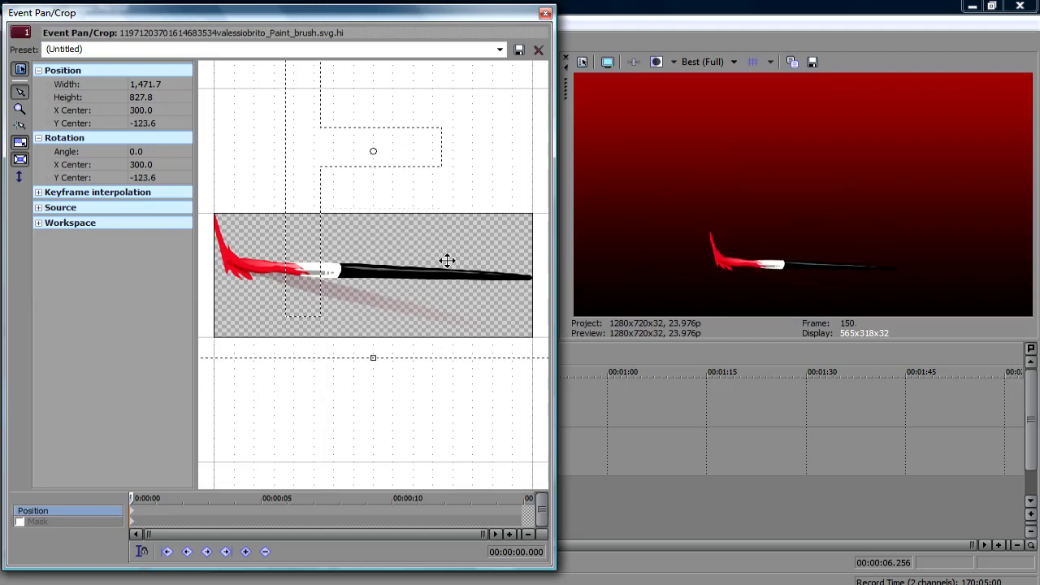
pyautogui.moveTo(345, 253)
pyautogui.mouseDown()
pyautogui.moveTo(622, 255)
pyautogui.moveTo(508, 262)
pyautogui.moveTo(545, 269)
pyautogui.moveTo(532, 245)
pyautogui.mouseUp()
pyautogui.moveTo(416, 152)
pyautogui.mouseDown()
pyautogui.moveTo(429, 409)
pyautogui.moveTo(395, 420)
pyautogui.moveTo(427, 422)
pyautogui.moveTo(413, 427)
pyautogui.mouseUp()
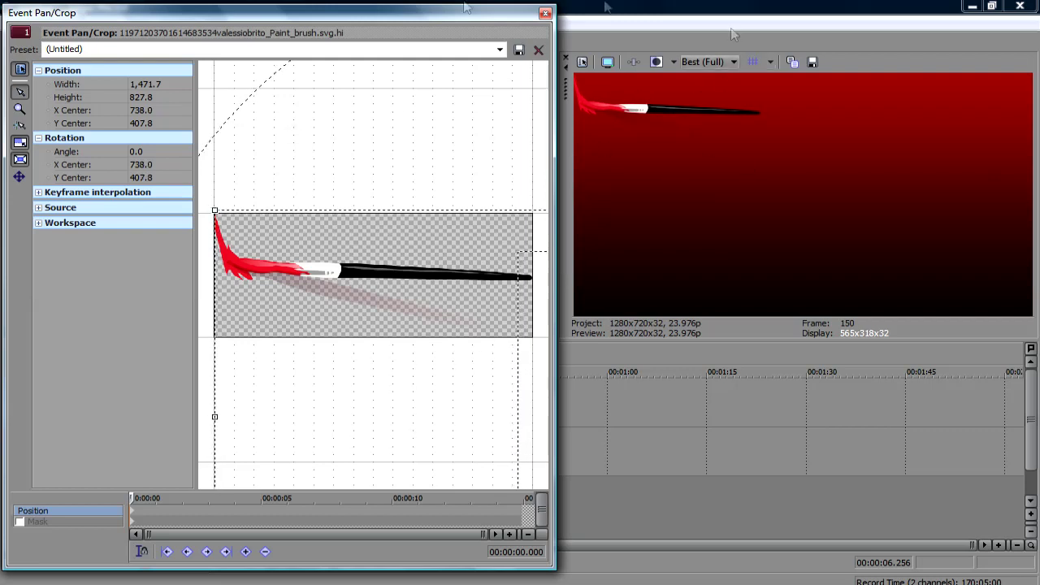
# Close Pan/Crop and add another empty video track at the top.
pyautogui.click(545, 13)
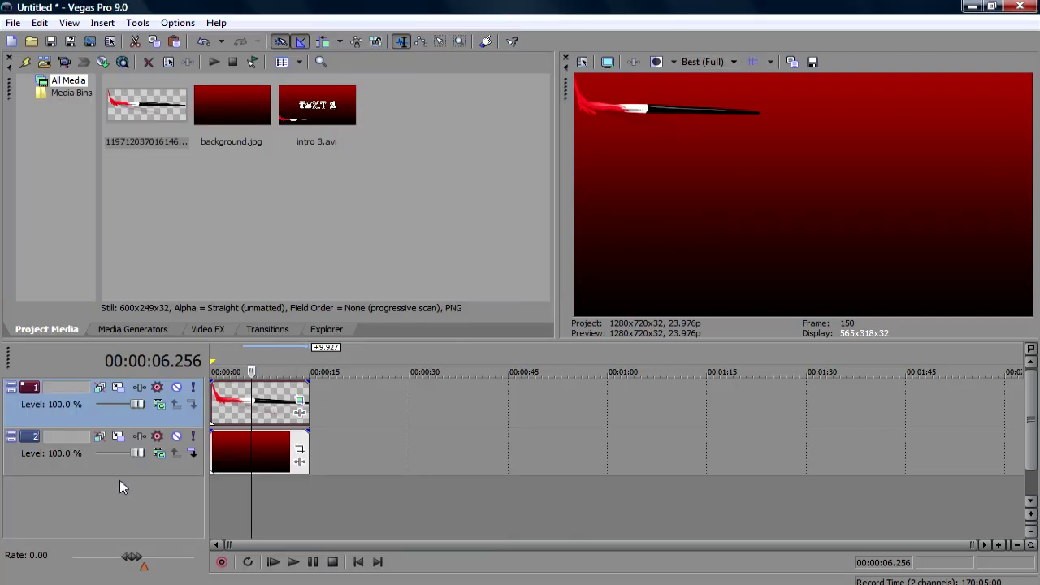
pyautogui.rightClick(114, 494)
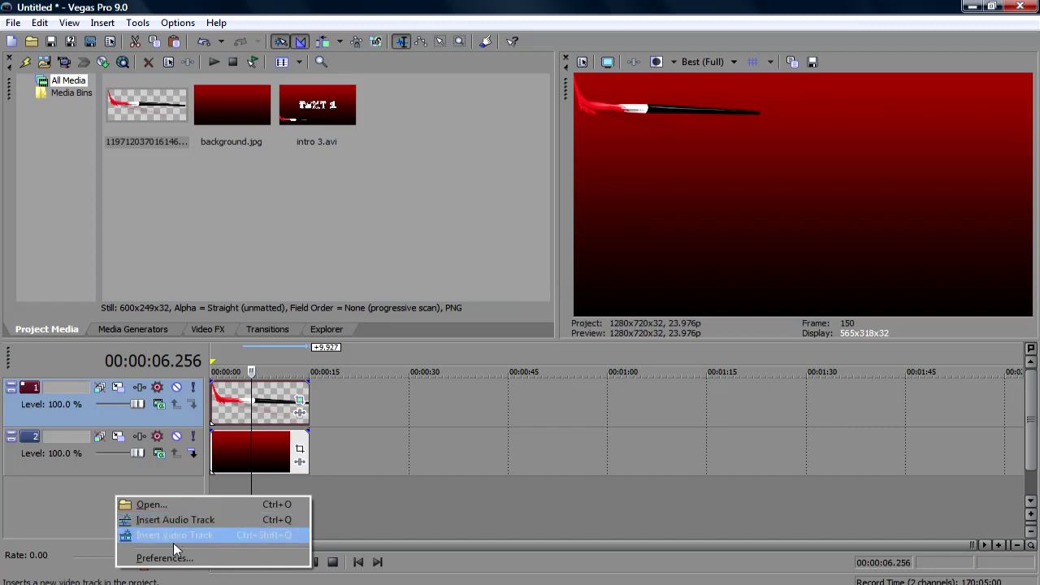
pyautogui.click(174, 534)
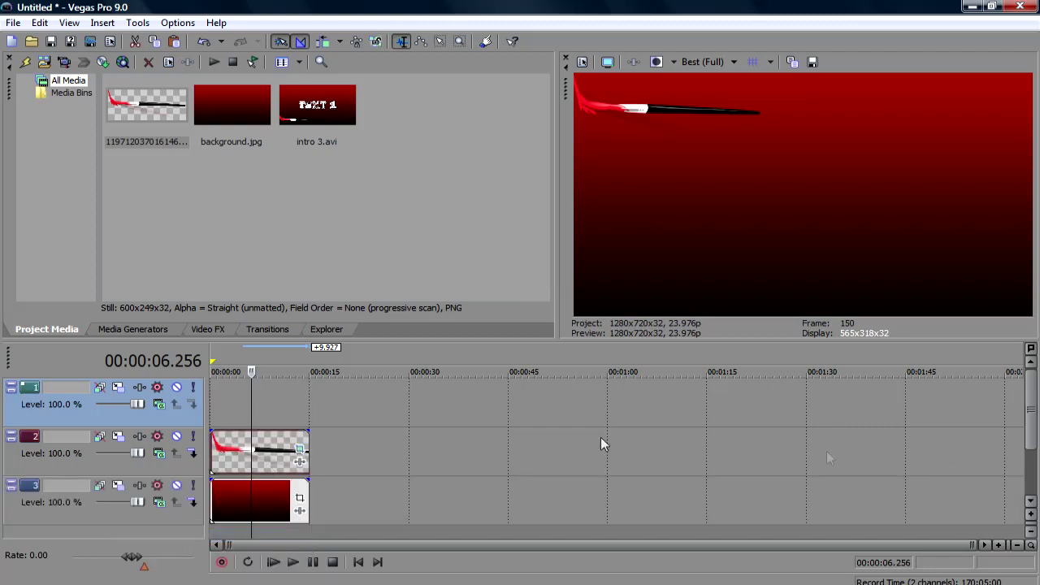
# Zoom the timeline in and back out, then show the Media Generators list.
pyautogui.click(1000, 544)
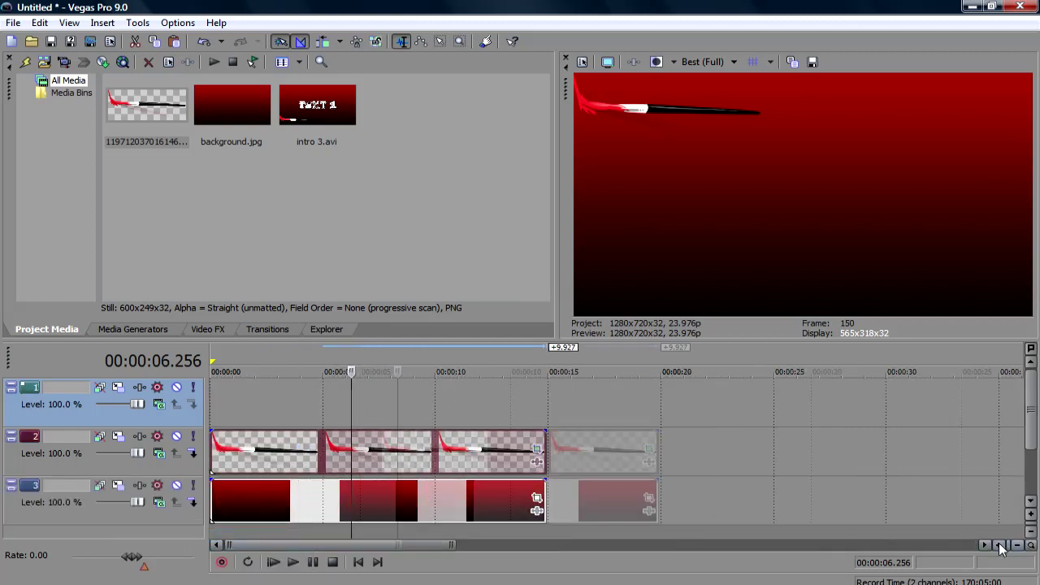
pyautogui.click(999, 545)
pyautogui.click(999, 545)
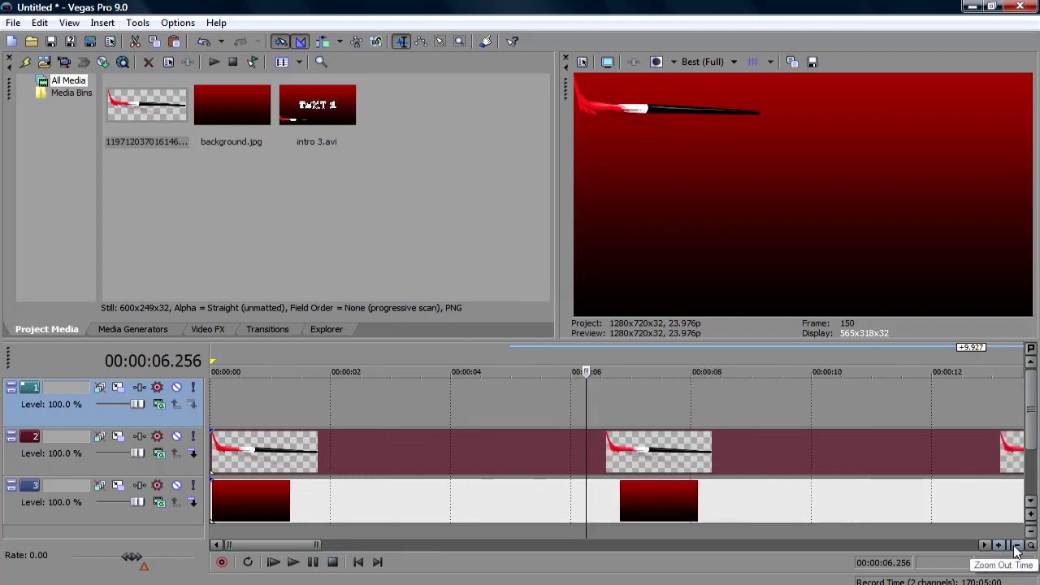
pyautogui.click(1016, 545)
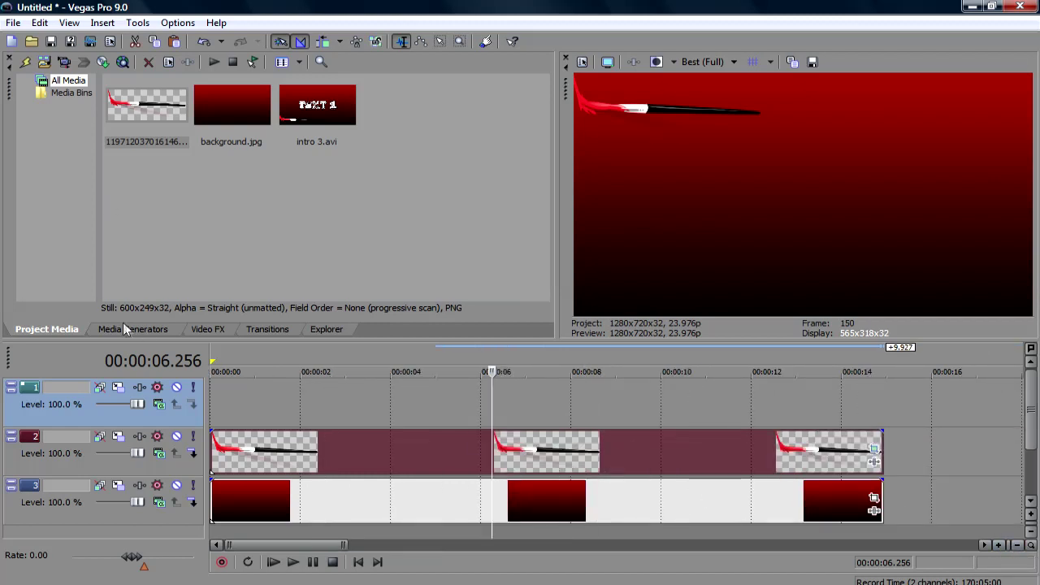
pyautogui.click(162, 330)
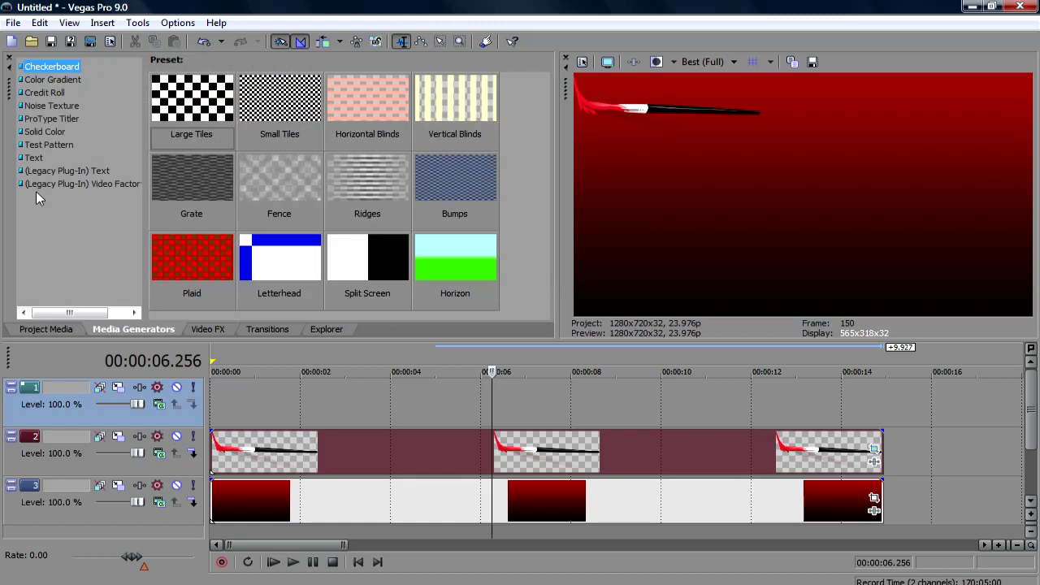
# Place a Default Text event on track 1 and change its text to 'Text 1'.
pyautogui.click(33, 157)
pyautogui.moveTo(179, 96); pyautogui.dragTo(219, 402)
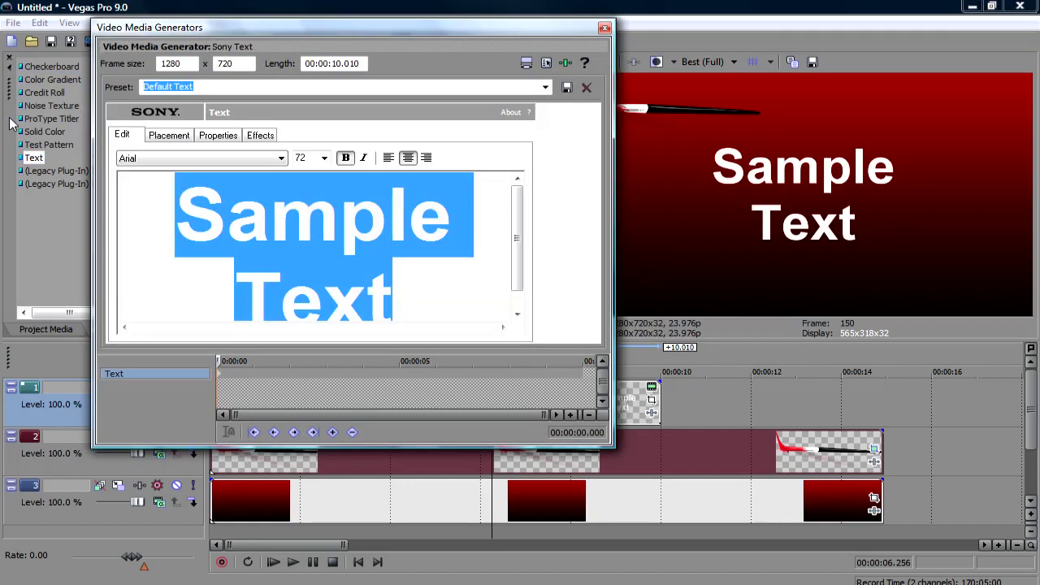
pyautogui.press('Delete')
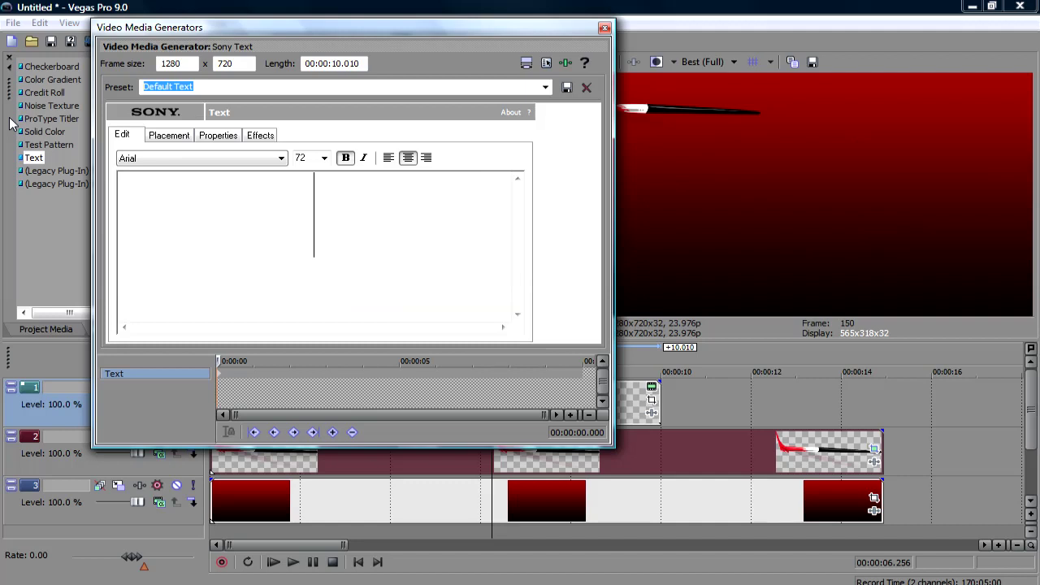
pyautogui.write('Text')
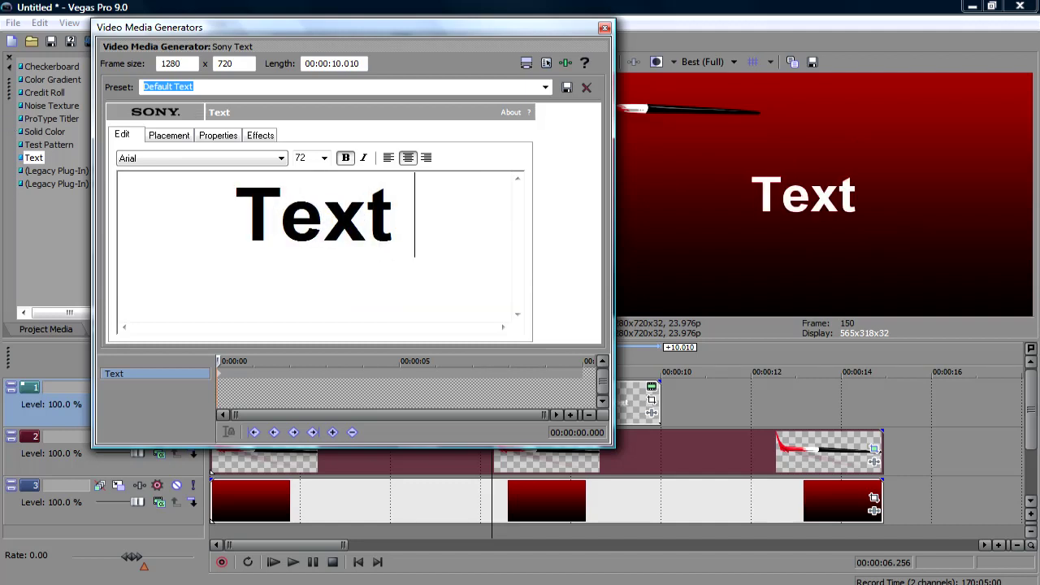
pyautogui.write(' 1')
pyautogui.moveTo(430, 225); pyautogui.dragTo(143, 200)
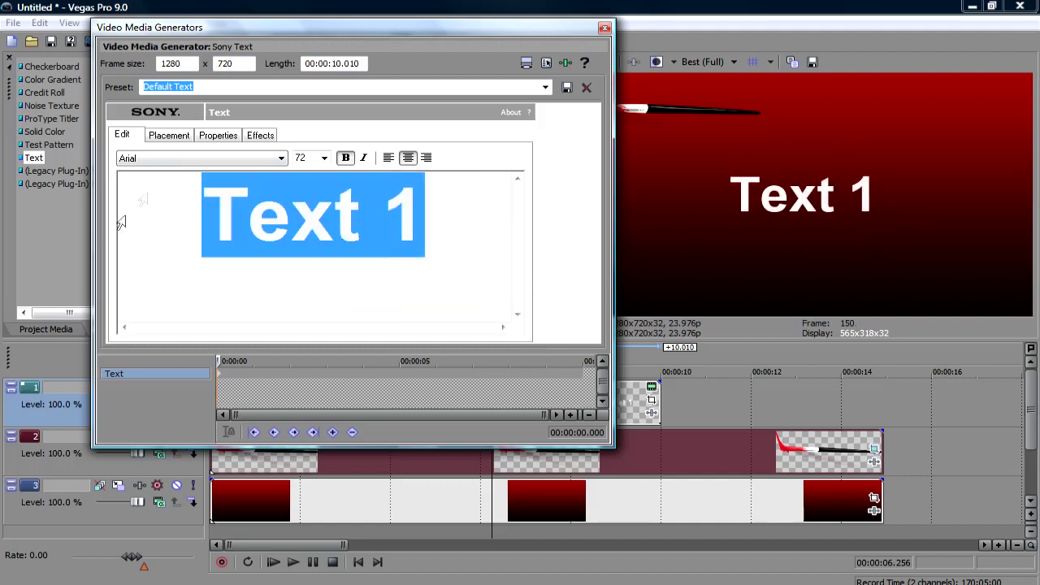
# Set the title font to BIRTH OF A HERO at size 126.
pyautogui.click(268, 160)
pyautogui.scroll(-3, 211, 301)
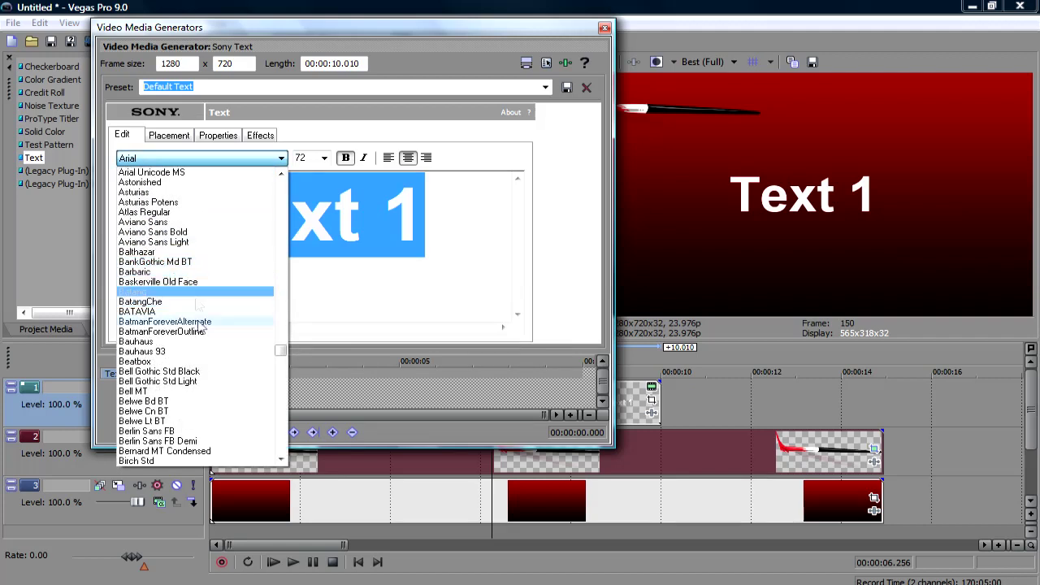
pyautogui.click(188, 282)
pyautogui.click(260, 160)
pyautogui.click(226, 361)
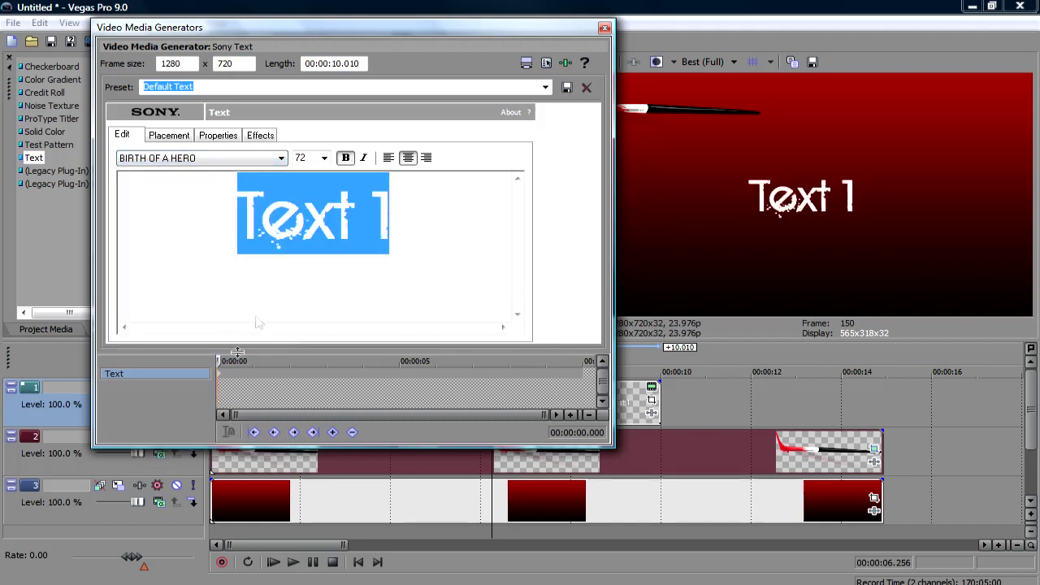
pyautogui.click(324, 158)
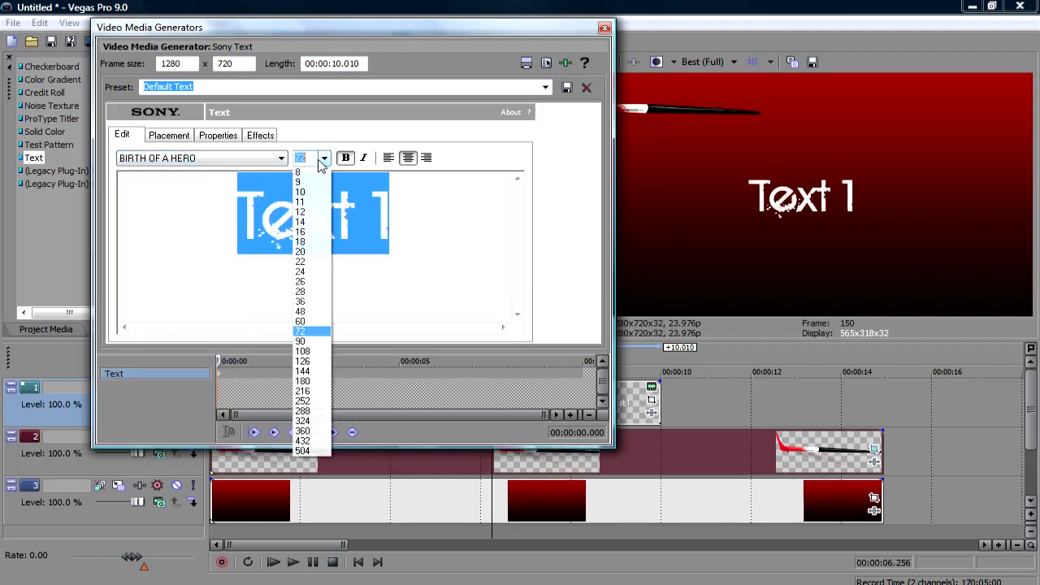
pyautogui.click(303, 361)
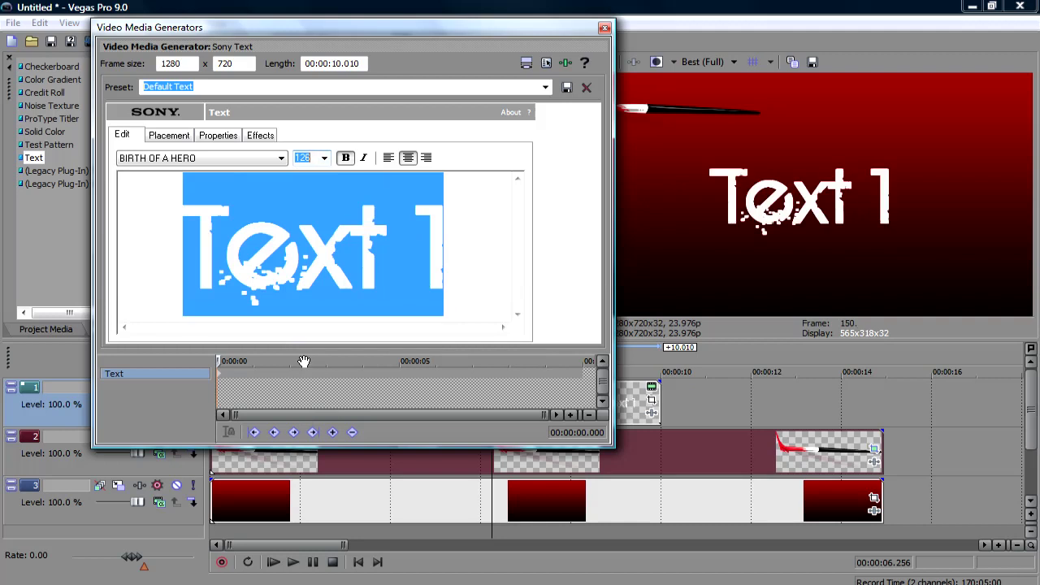
# Enable a black outline and a drop shadow on the text, then close the generator.
pyautogui.click(168, 135)
pyautogui.click(226, 142)
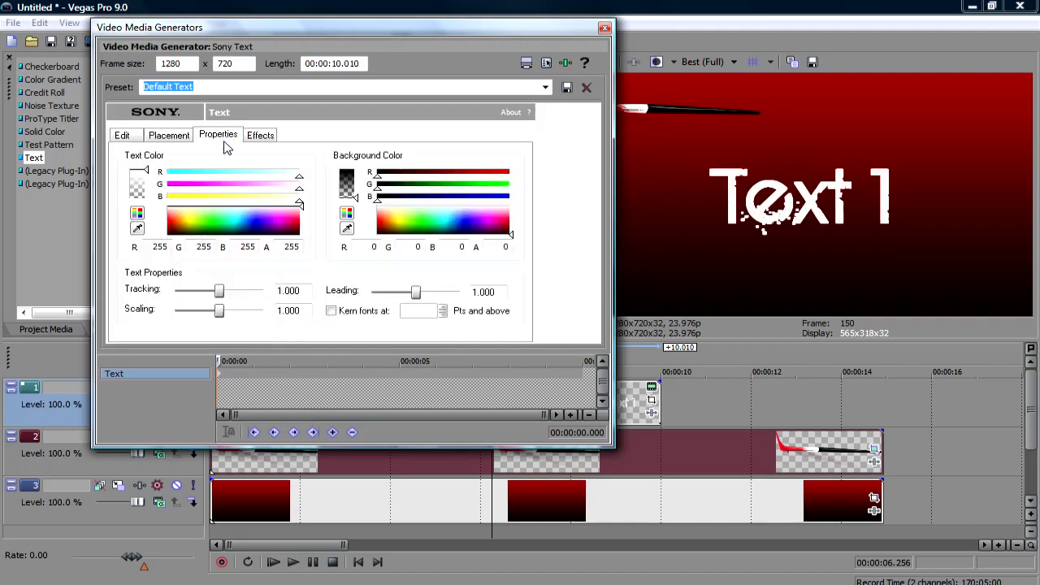
pyautogui.click(261, 137)
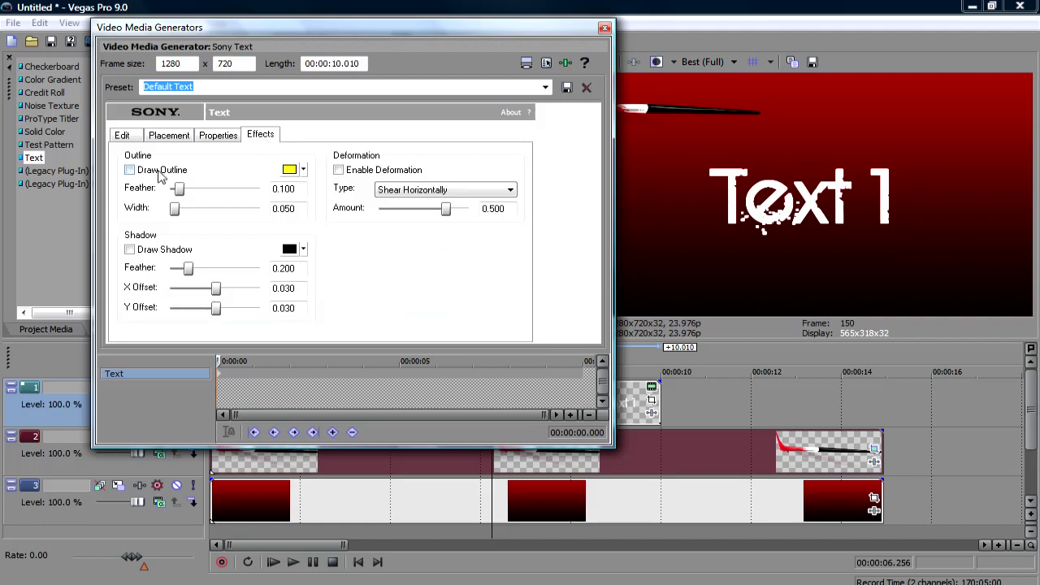
pyautogui.click(160, 172)
pyautogui.click(303, 169)
pyautogui.click(327, 243)
pyautogui.click(328, 304)
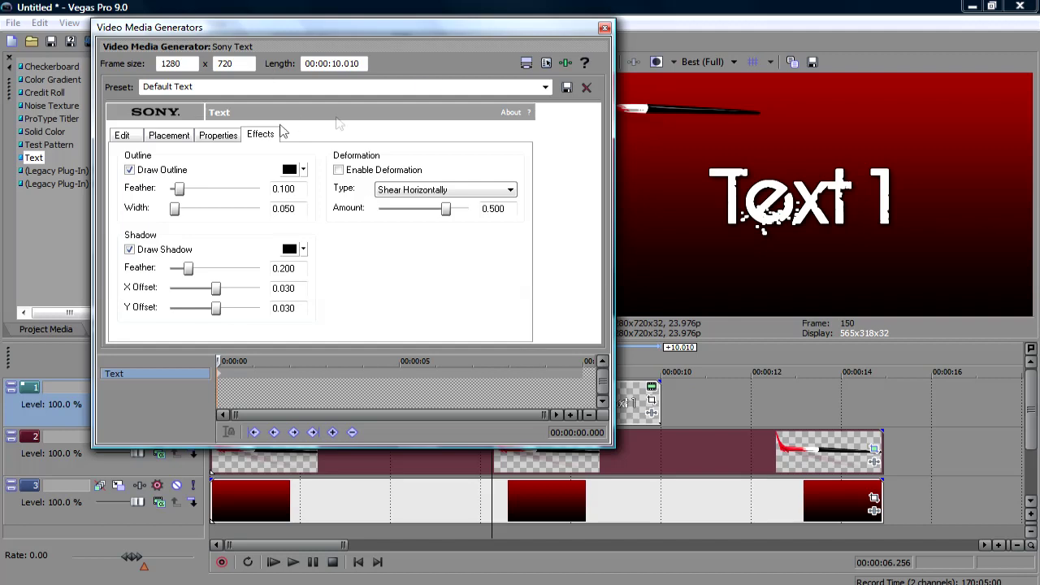
pyautogui.click(603, 30)
# Trim Text 1 to about 5 seconds and paste two new copies later on track 1.
pyautogui.moveTo(657, 393); pyautogui.dragTo(435, 398)
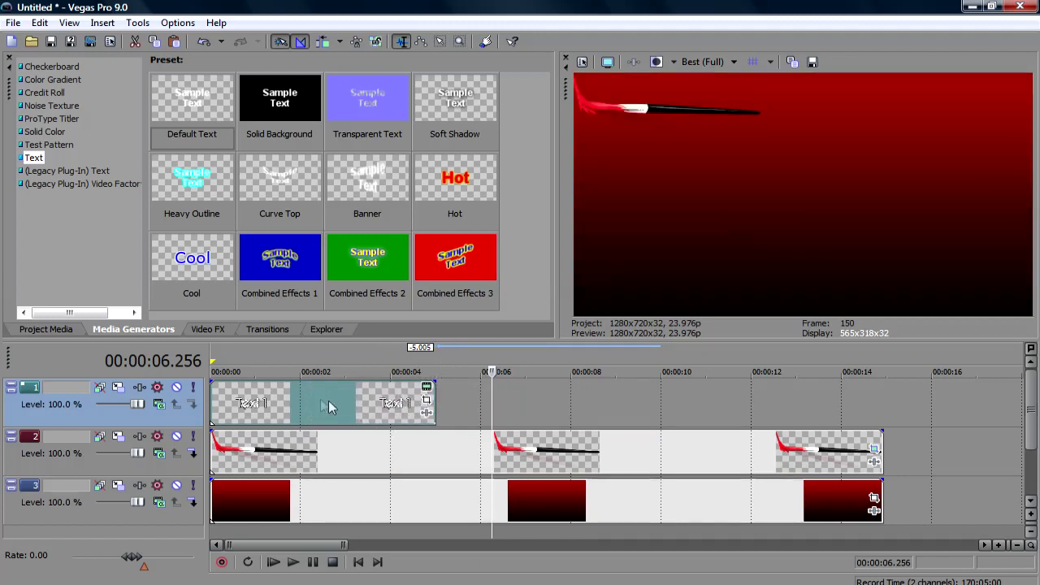
pyautogui.click(300, 391)
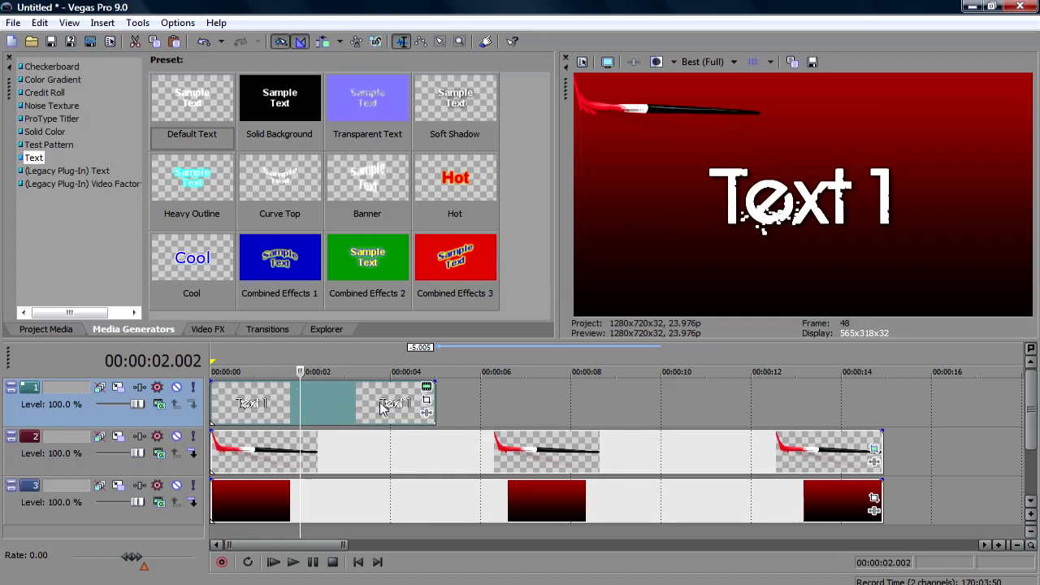
pyautogui.click(501, 398)
pyautogui.hotkey('ctrl', 'v')
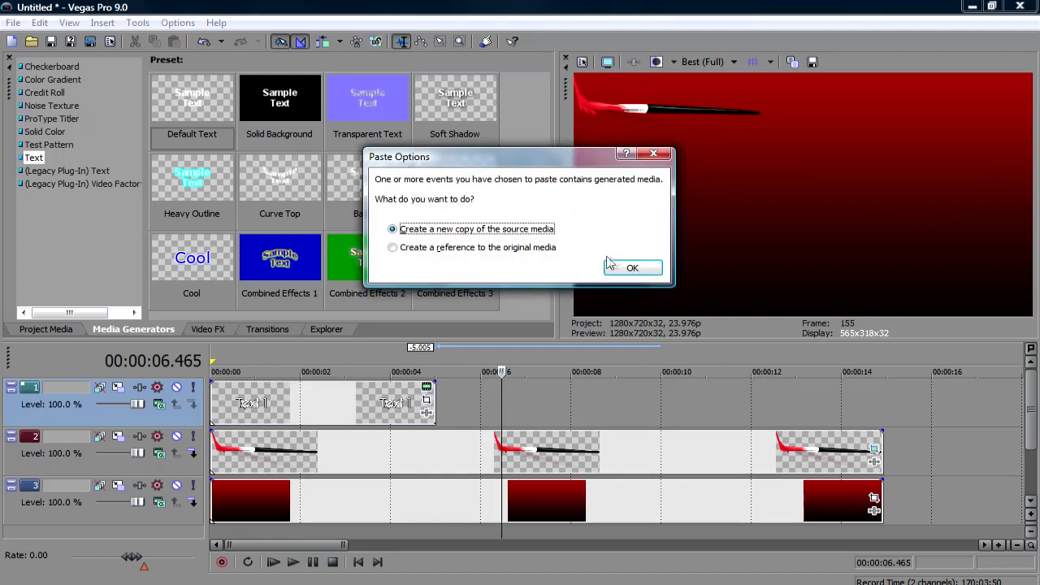
pyautogui.click(632, 268)
pyautogui.moveTo(576, 401); pyautogui.dragTo(535, 401)
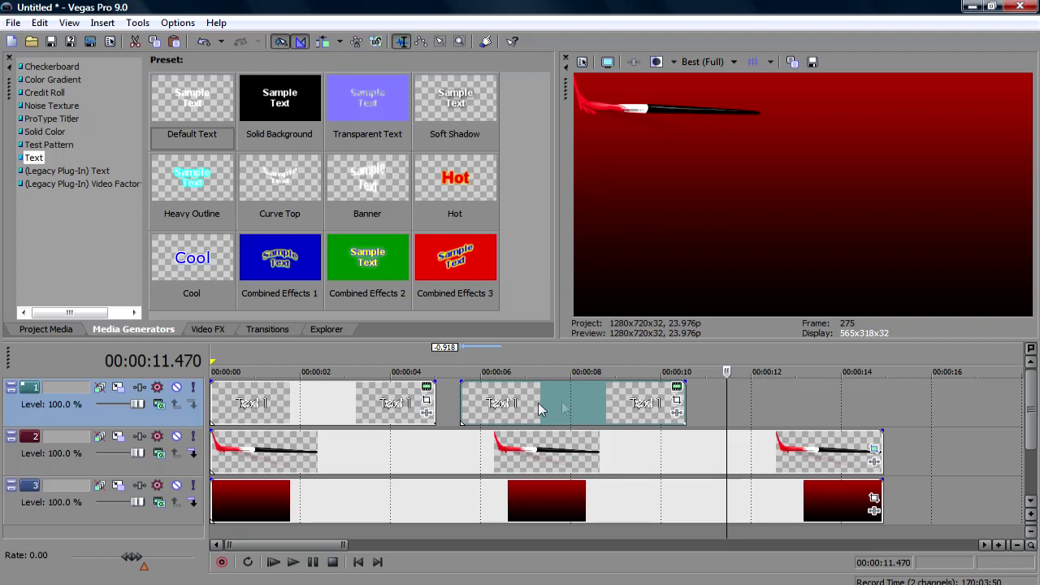
pyautogui.hotkey('ctrl', 'v')
pyautogui.click(632, 268)
pyautogui.moveTo(789, 423); pyautogui.dragTo(774, 405)
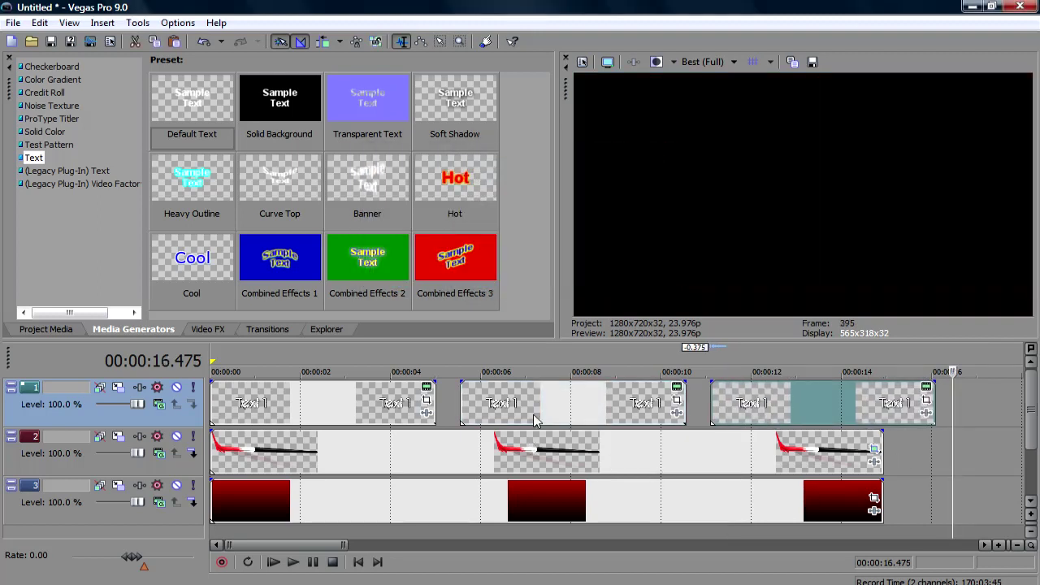
# Browse the transitions to the Gradient Wipe presets.
pyautogui.click(65, 332)
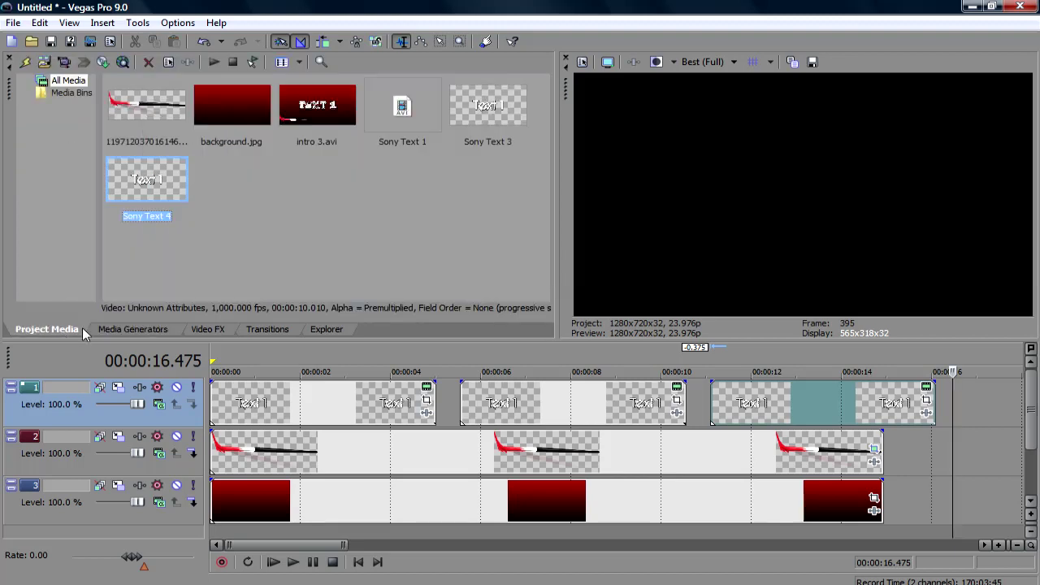
pyautogui.click(253, 329)
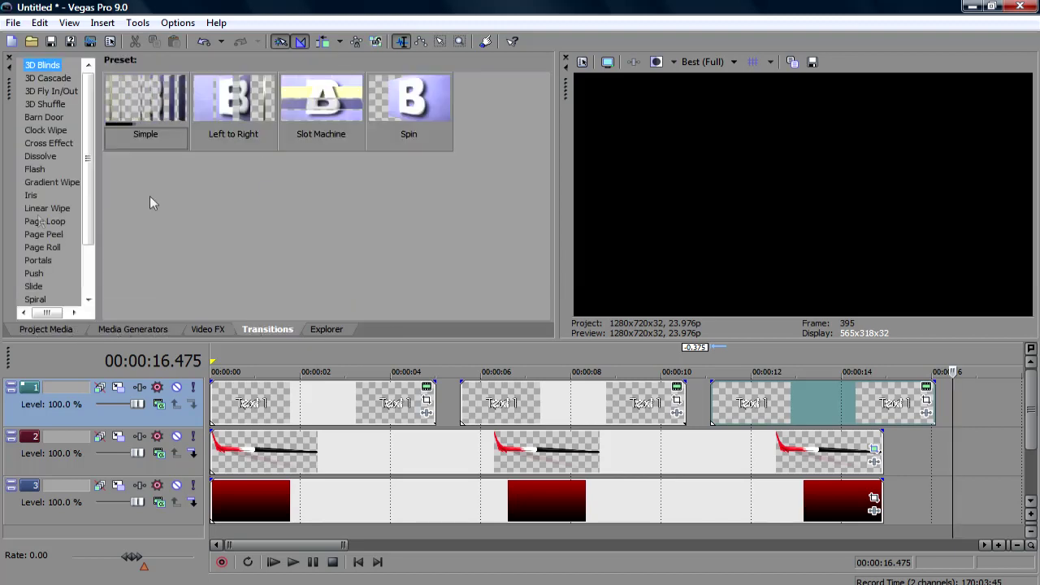
pyautogui.scroll(-2, 62, 221)
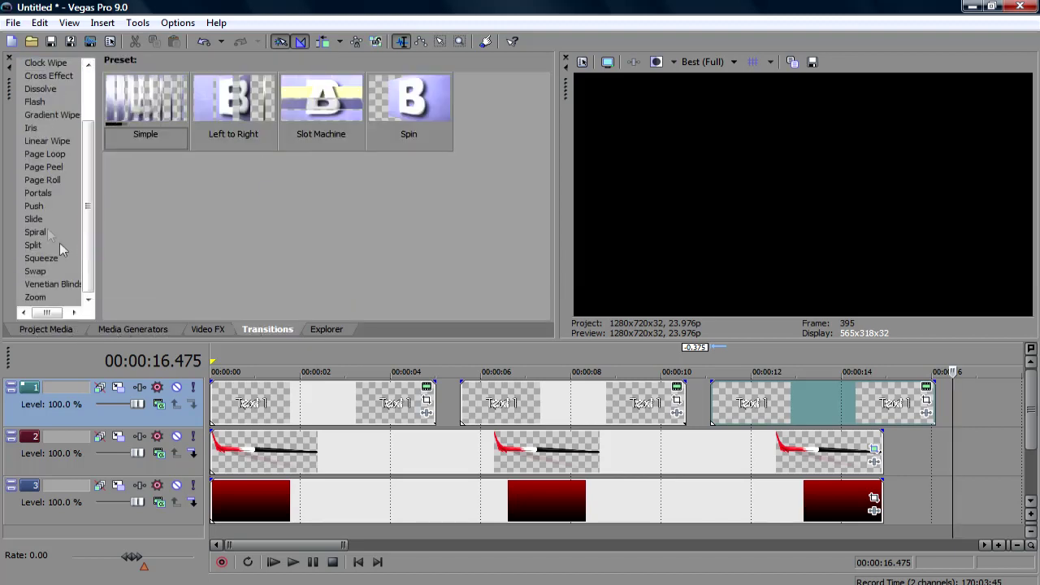
pyautogui.click(42, 179)
pyautogui.click(46, 101)
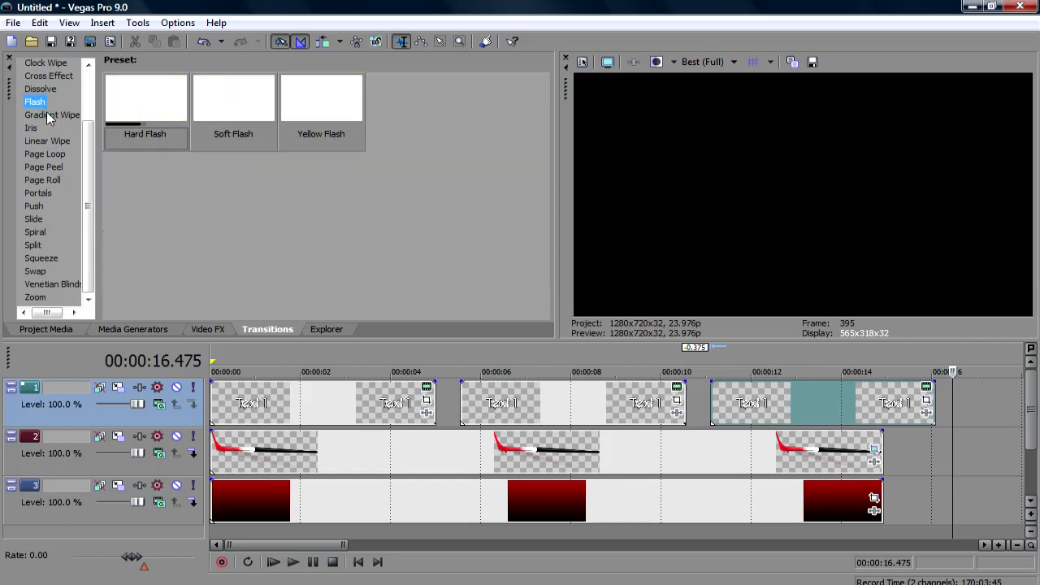
pyautogui.click(46, 115)
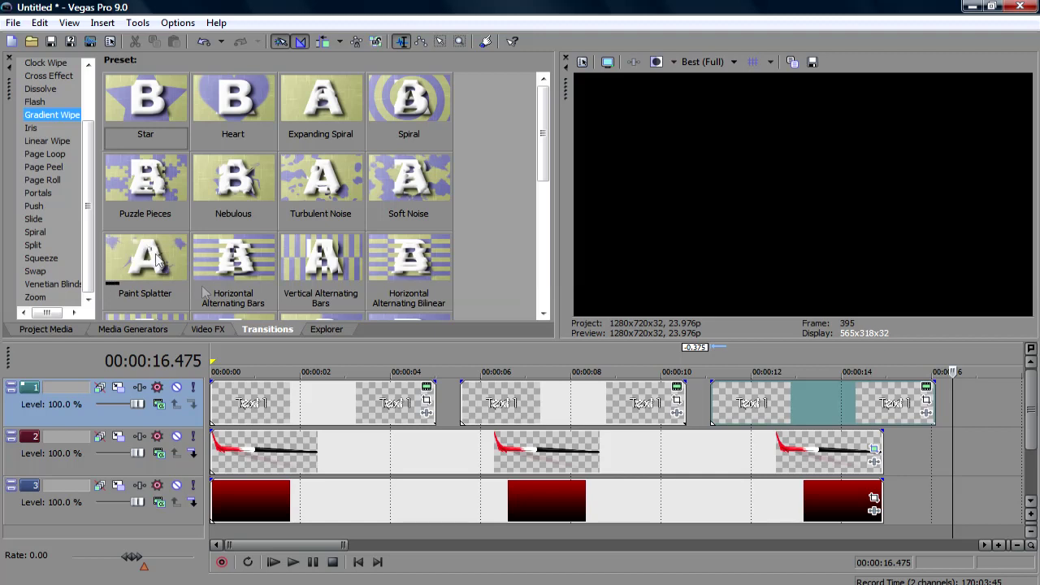
# Apply the Paint Splatter Gradient Wipe to the first text event's edges.
pyautogui.moveTo(151, 264)
pyautogui.mouseDown()
pyautogui.moveTo(327, 404)
pyautogui.moveTo(134, 254)
pyautogui.moveTo(435, 398)
pyautogui.mouseUp()
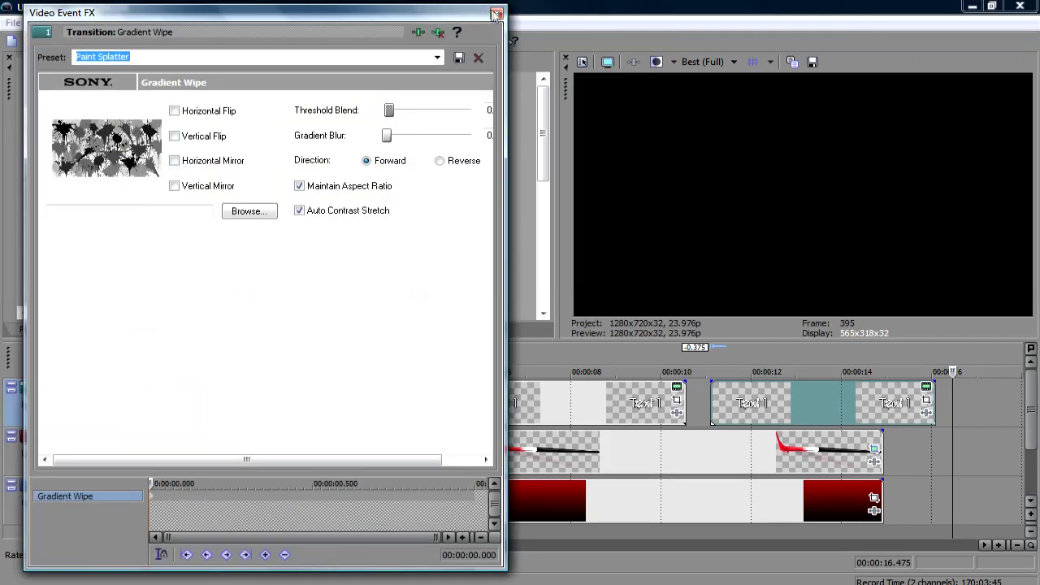
pyautogui.click(497, 15)
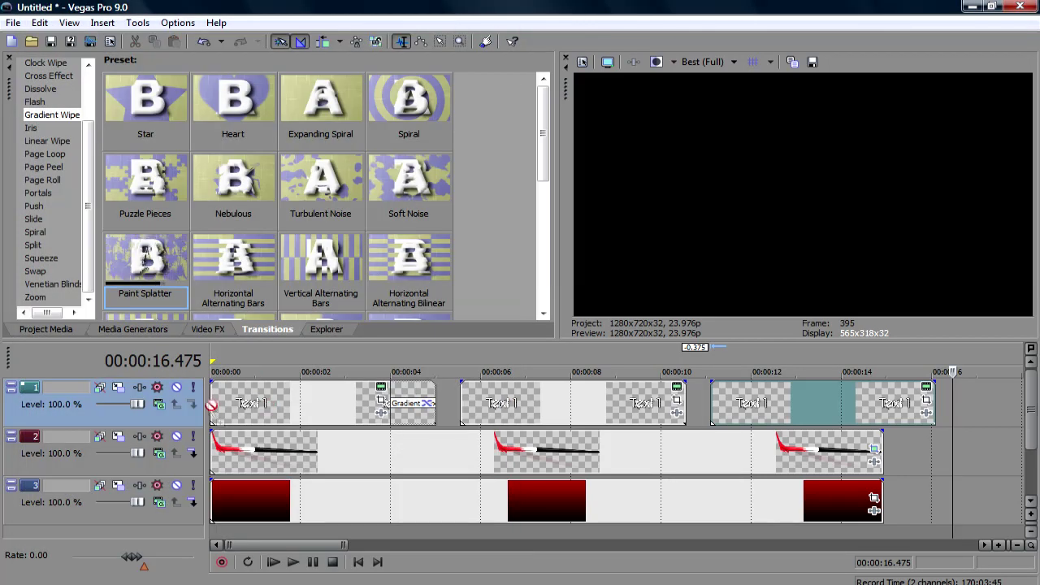
pyautogui.moveTo(211, 410); pyautogui.dragTo(211, 410)
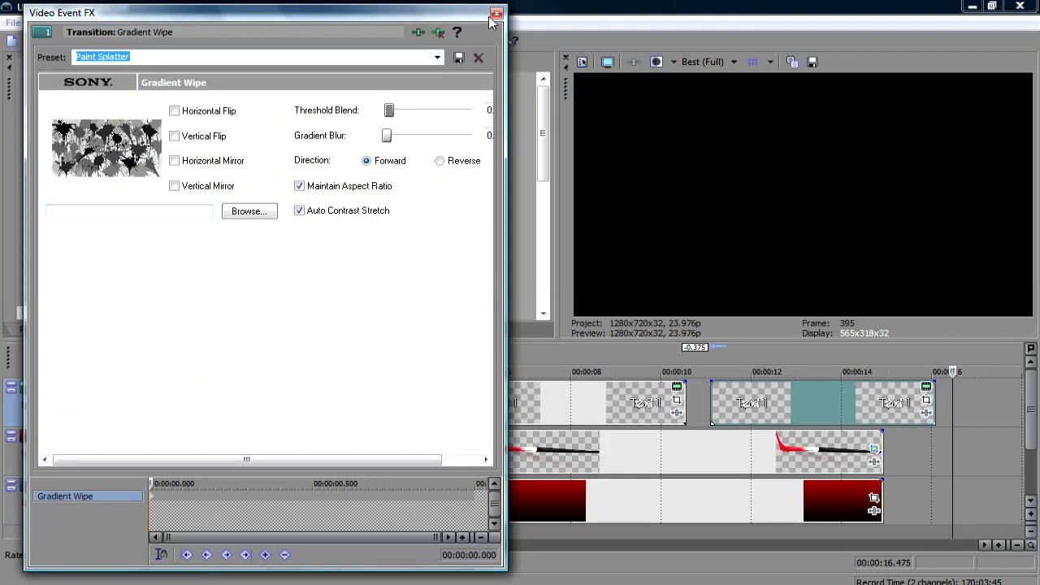
pyautogui.click(497, 15)
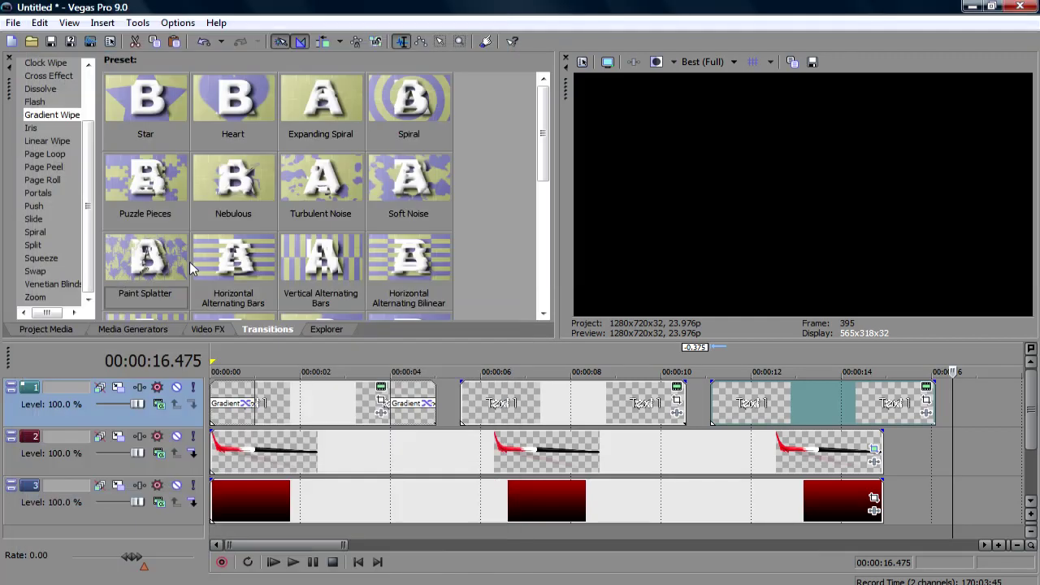
pyautogui.click(453, 383)
pyautogui.click(497, 14)
# Add Paint Splatter wipes to the remaining text events and slide the later copies left.
pyautogui.click(685, 402)
pyautogui.click(498, 15)
pyautogui.click(800, 402)
pyautogui.click(497, 14)
pyautogui.click(917, 402)
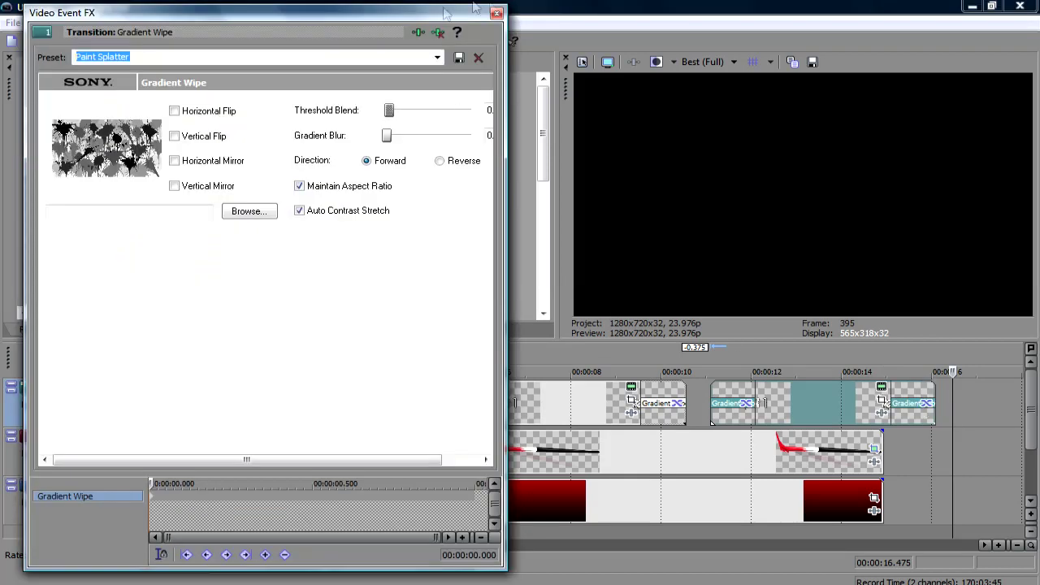
pyautogui.click(497, 15)
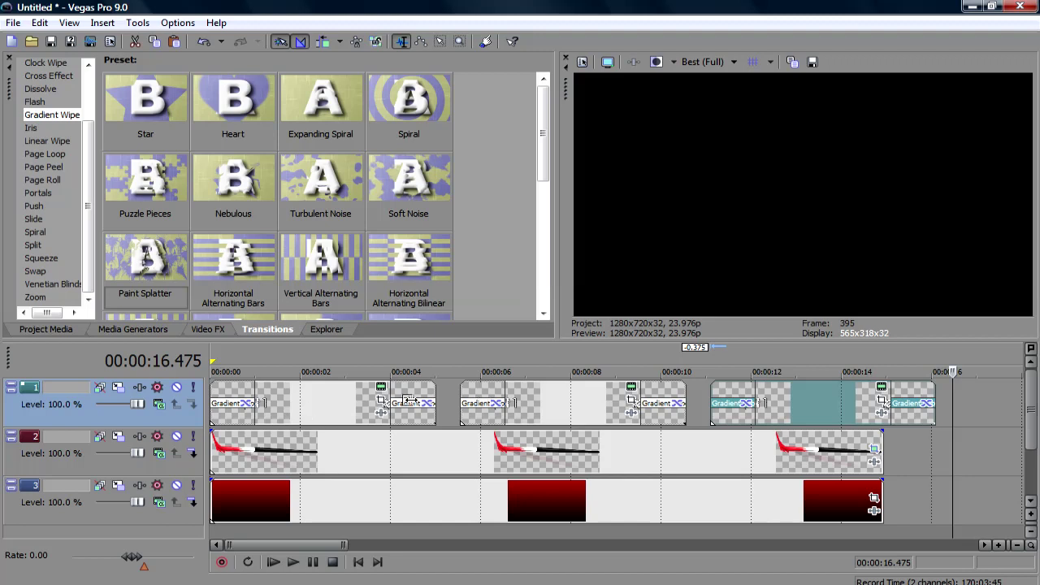
pyautogui.moveTo(570, 407); pyautogui.dragTo(545, 402)
pyautogui.moveTo(843, 409); pyautogui.dragTo(779, 404)
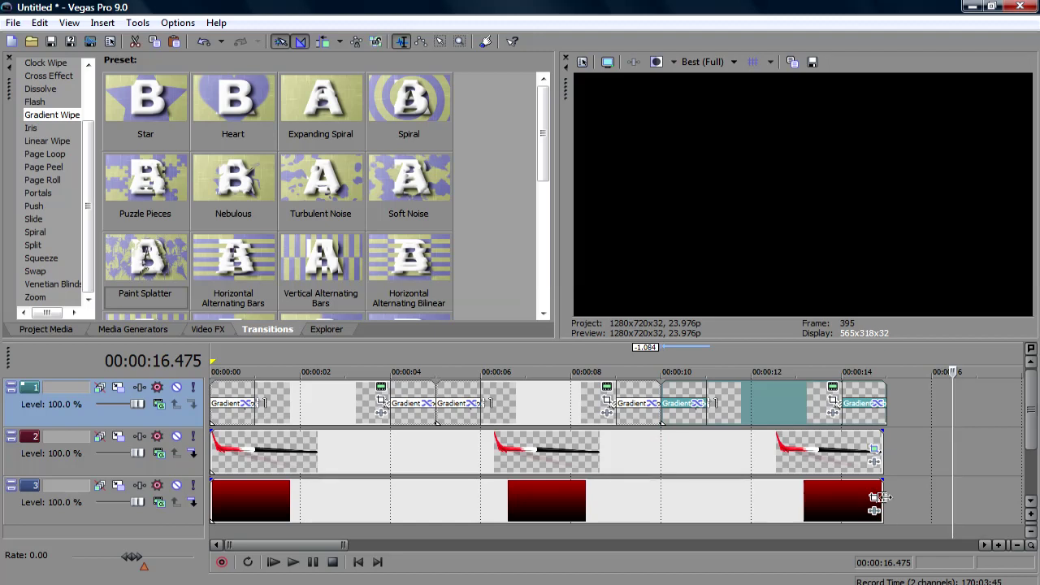
# Stretch the gradient background and paintbrush events to about 16.5 seconds, then scrub to check.
pyautogui.moveTo(879, 497); pyautogui.dragTo(975, 498)
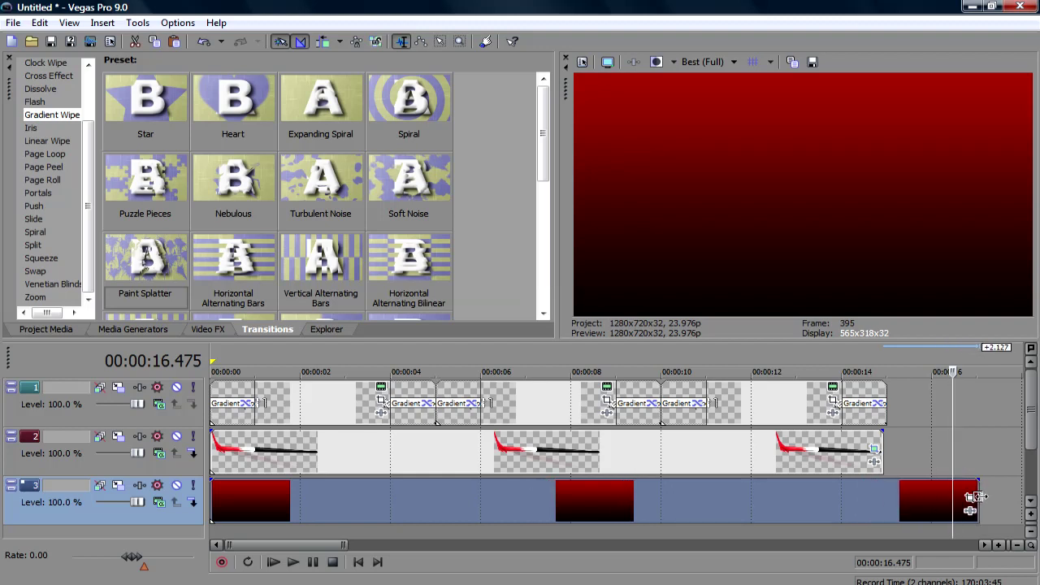
pyautogui.click(944, 422)
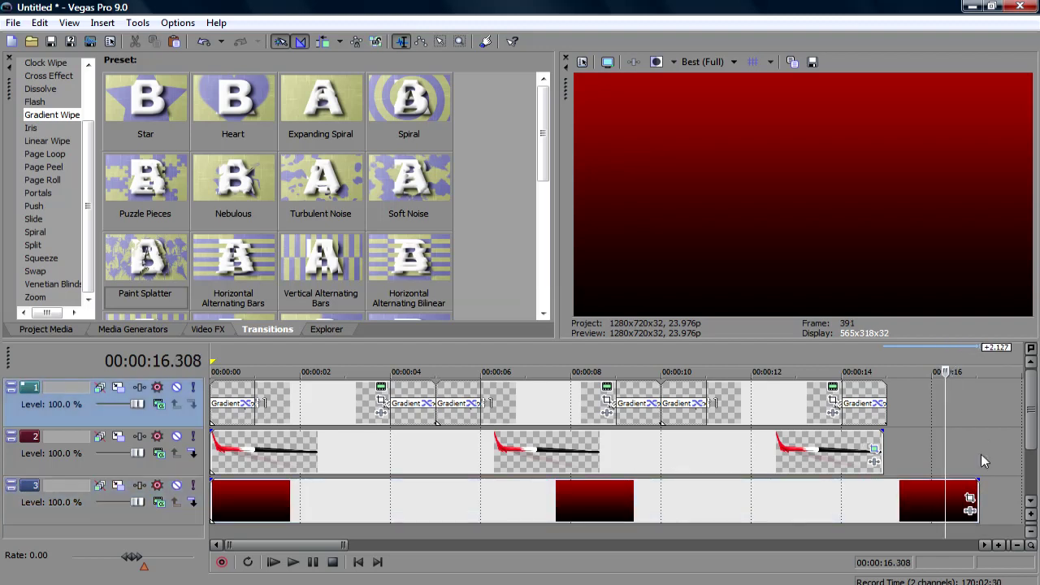
pyautogui.moveTo(880, 447); pyautogui.dragTo(974, 455)
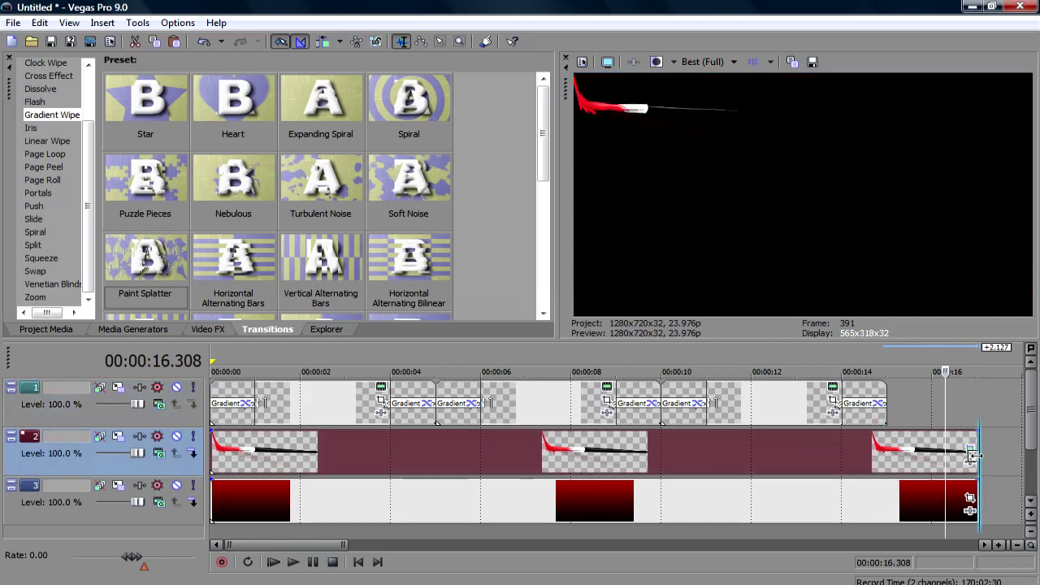
pyautogui.click(394, 484)
pyautogui.click(333, 499)
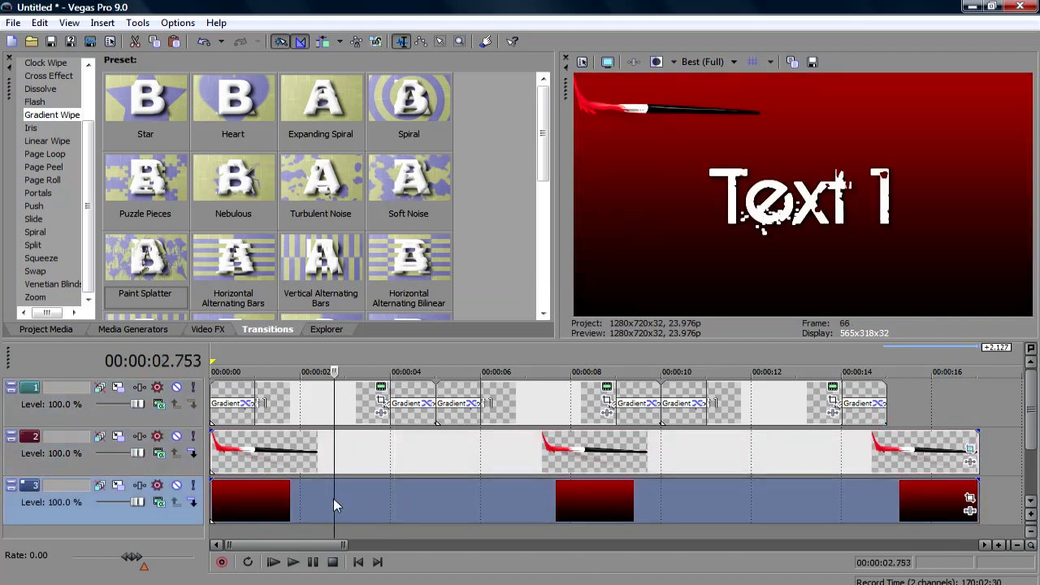
pyautogui.click(640, 515)
pyautogui.click(377, 492)
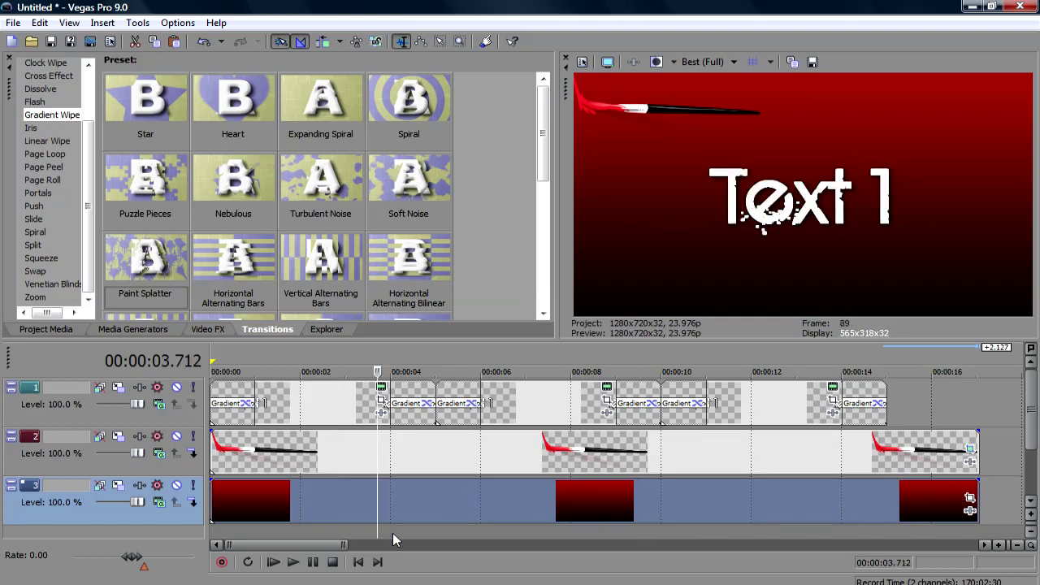
pyautogui.click(358, 561)
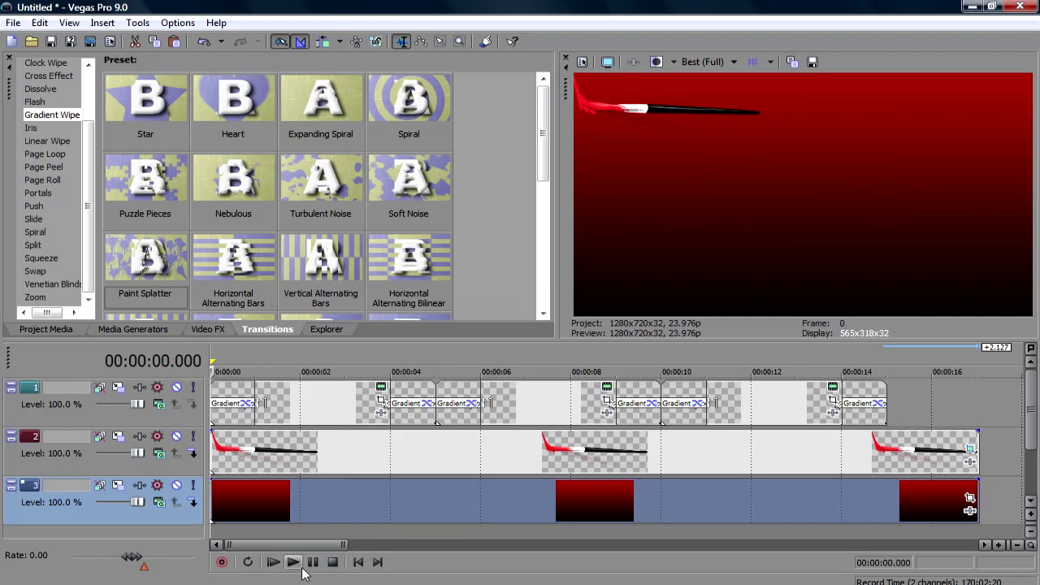
pyautogui.click(294, 562)
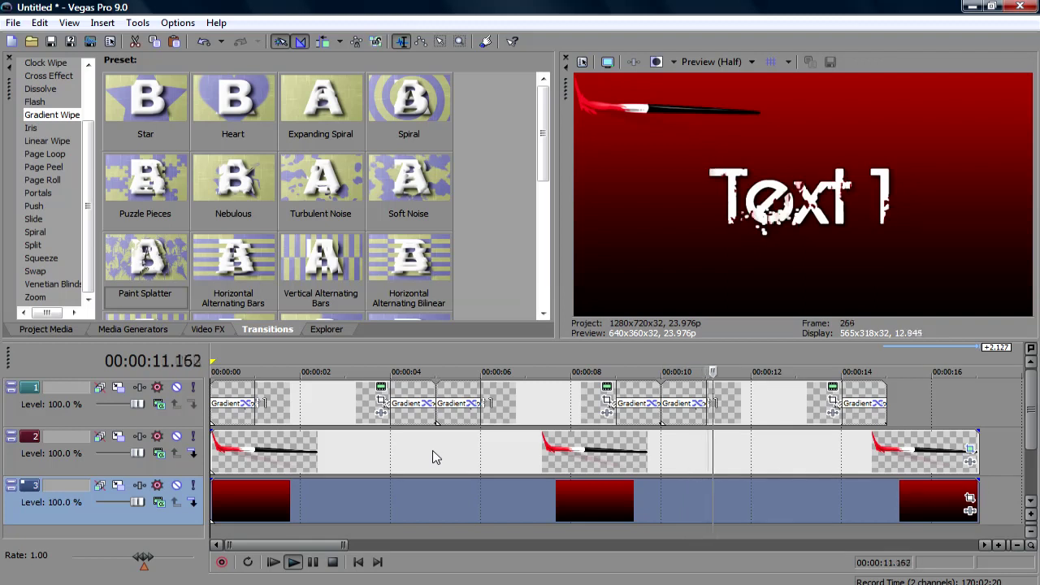
# Move the second and third text events slightly later and play back to review timing.
pyautogui.click(317, 564)
pyautogui.click(752, 408)
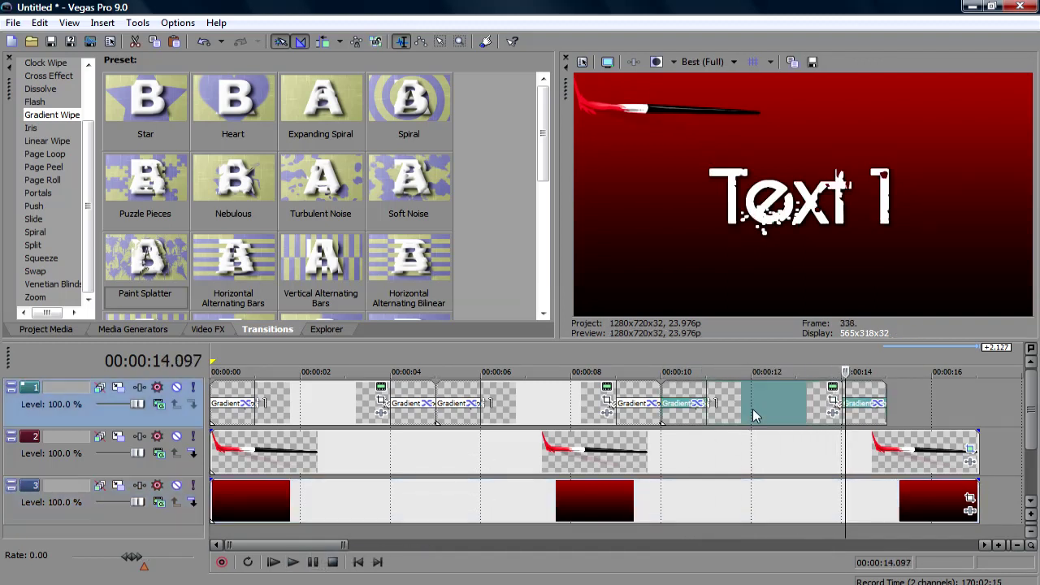
pyautogui.moveTo(668, 416); pyautogui.dragTo(683, 418)
pyautogui.moveTo(570, 417); pyautogui.dragTo(579, 418)
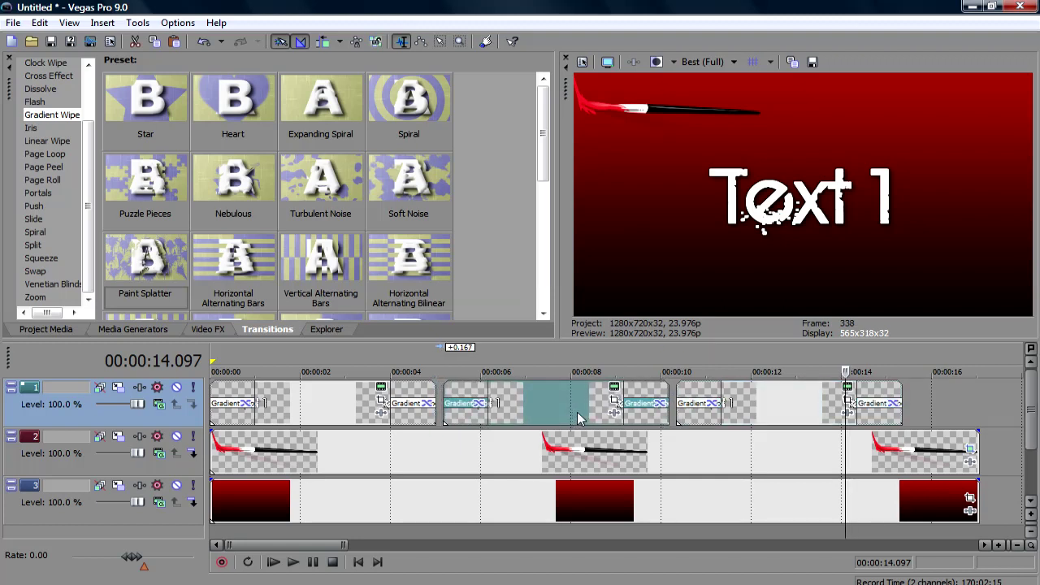
pyautogui.click(388, 470)
pyautogui.click(292, 562)
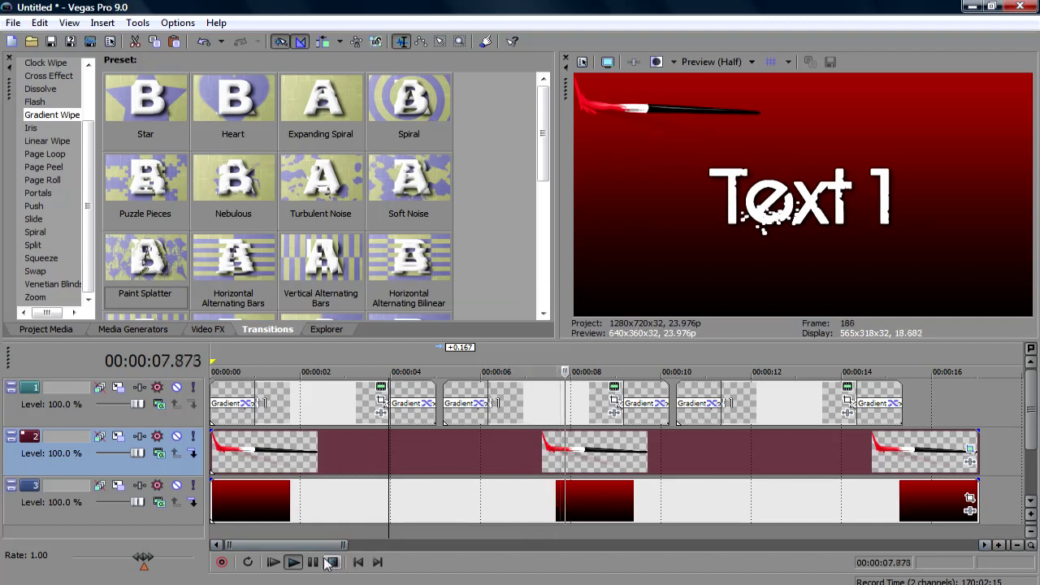
pyautogui.click(358, 493)
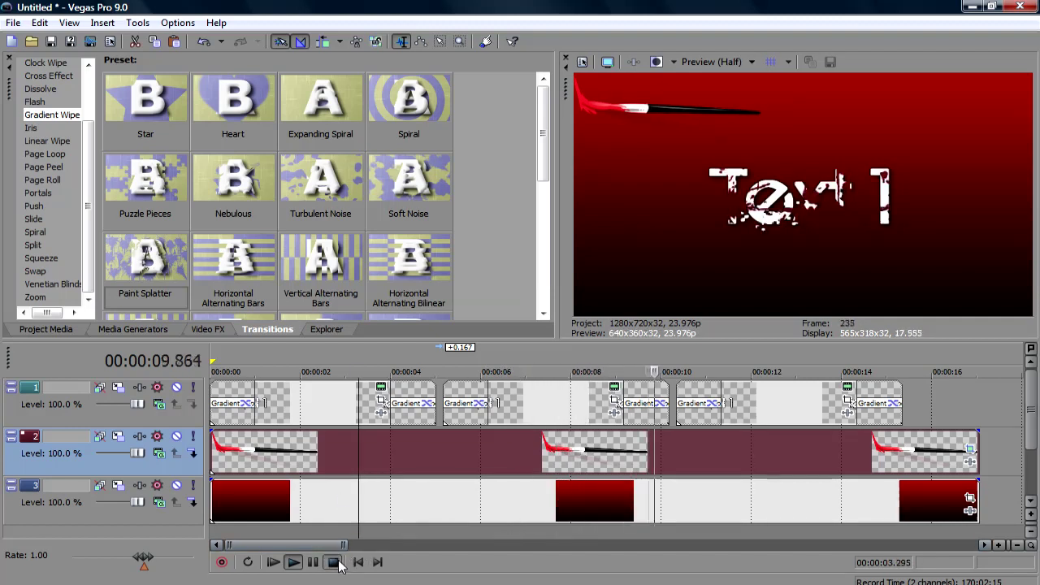
pyautogui.press('space')
# Set preview quality to Preview (Auto) and play the intro through to its end.
pyautogui.click(731, 63)
pyautogui.moveTo(707, 93)
pyautogui.click(796, 96)
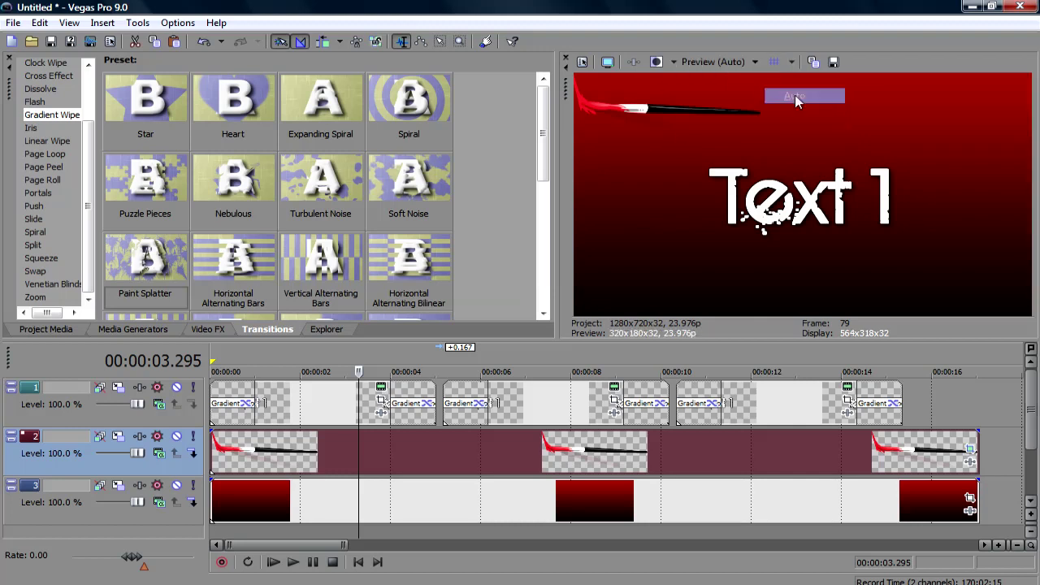
pyautogui.click(292, 561)
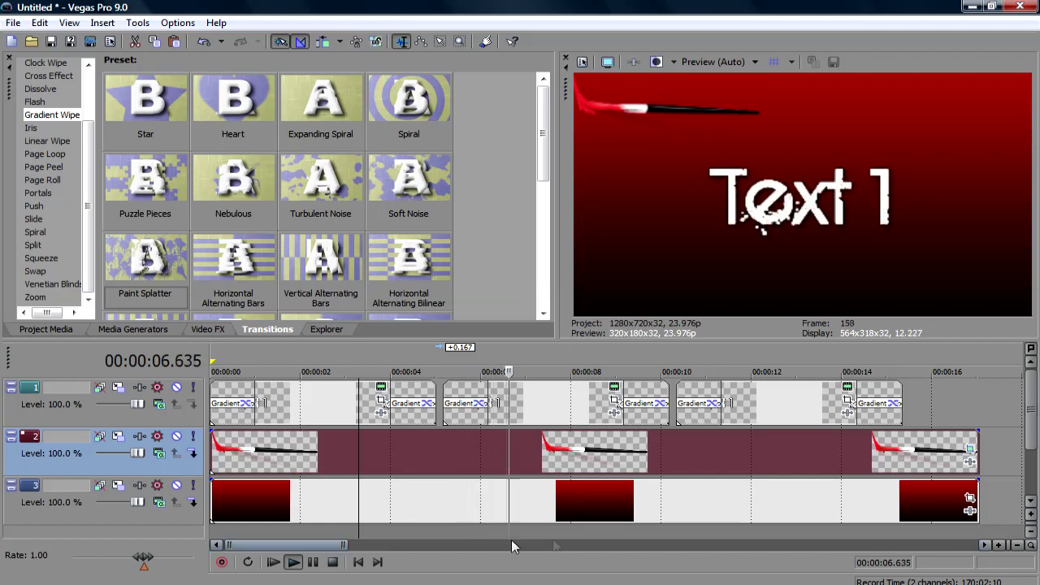
pyautogui.click(312, 561)
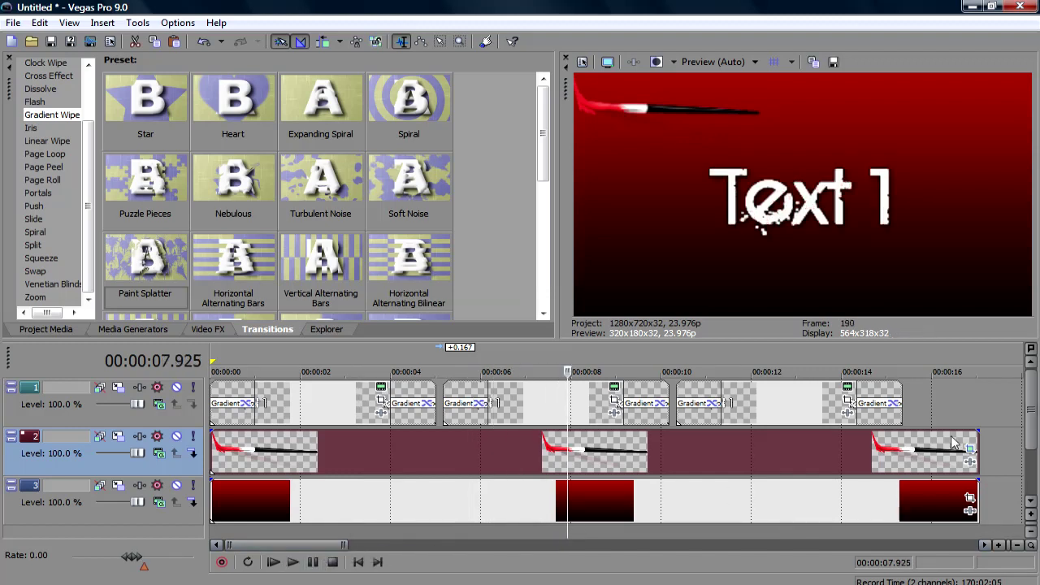
pyautogui.click(959, 439)
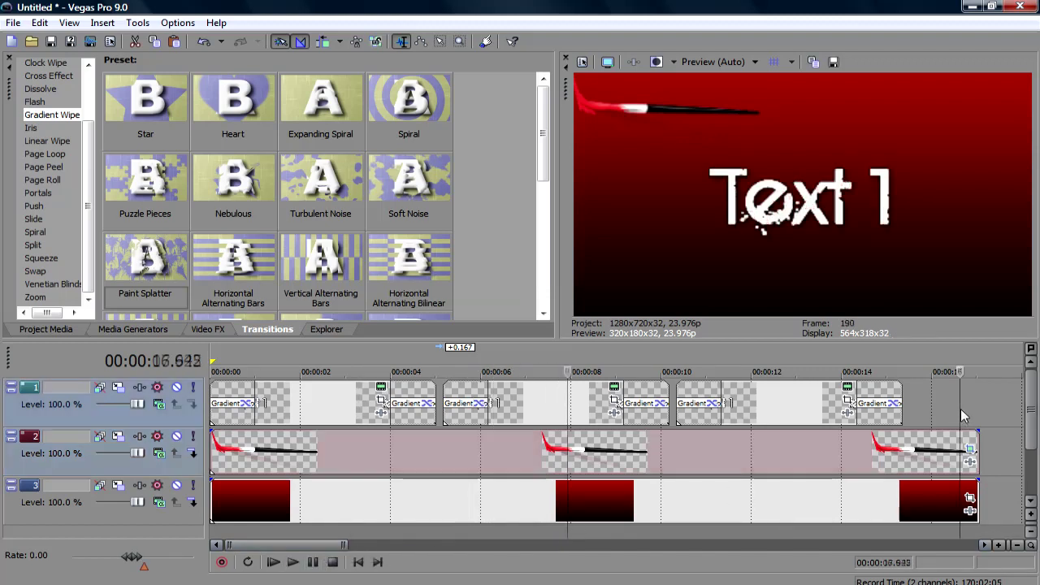
pyautogui.click(301, 461)
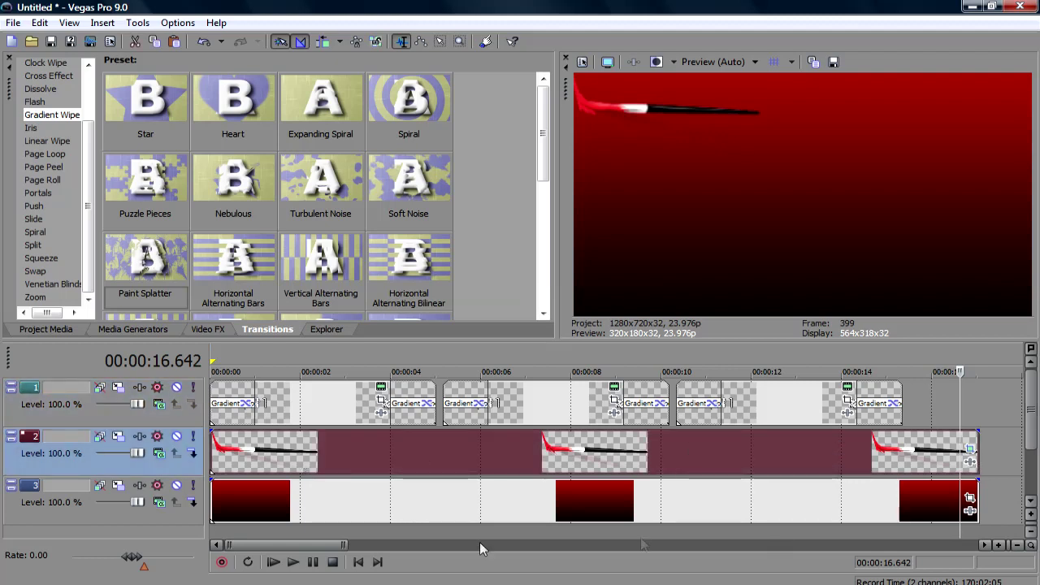
# Set preview quality back to Best (Full) and move the playhead to about 15.8 seconds.
pyautogui.click(735, 67)
pyautogui.moveTo(742, 127)
pyautogui.click(843, 146)
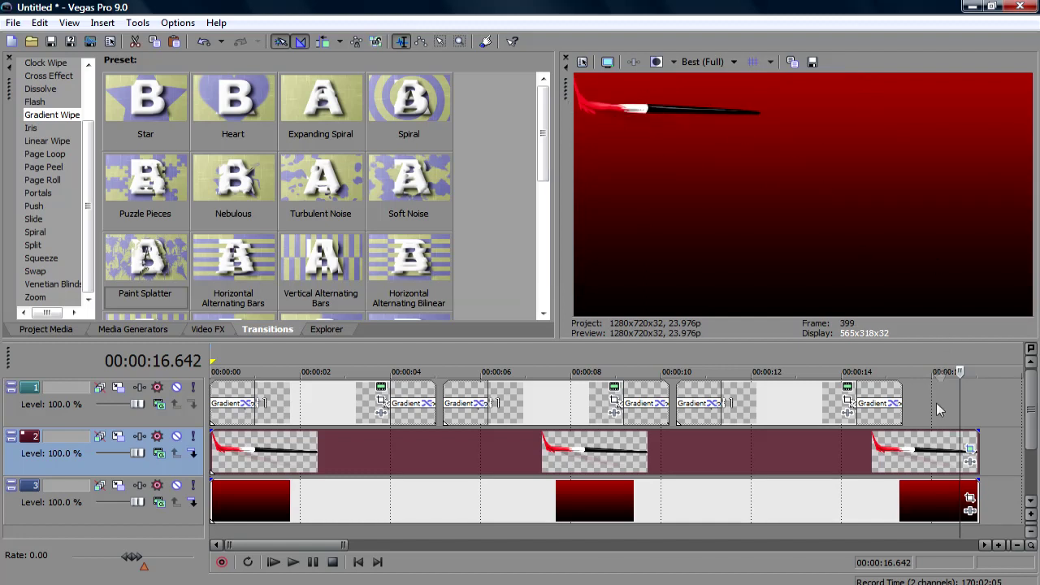
pyautogui.click(923, 442)
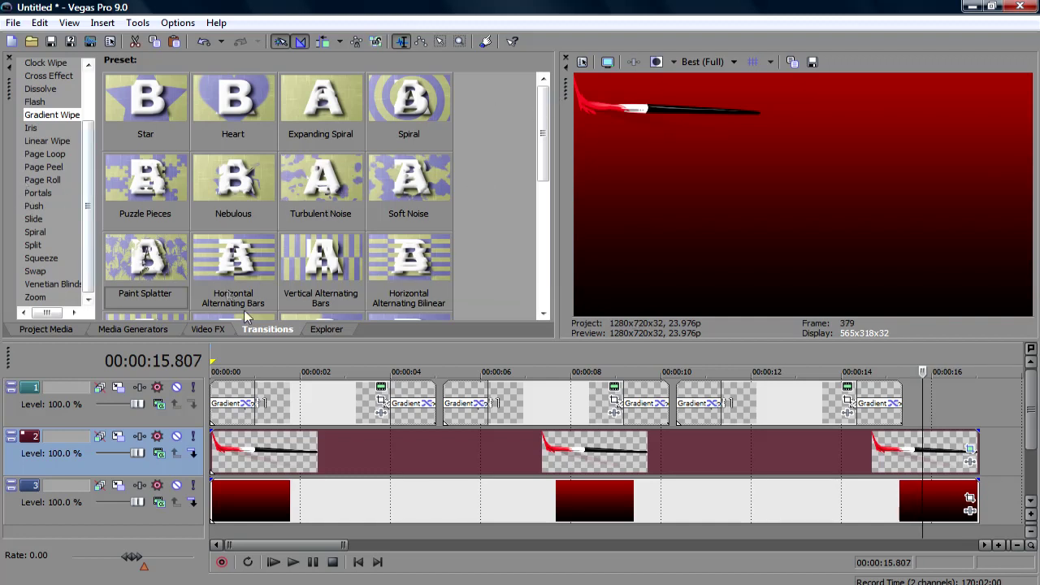
# Apply the Intense Light Rays video effect to the paintbrush event.
pyautogui.click(208, 328)
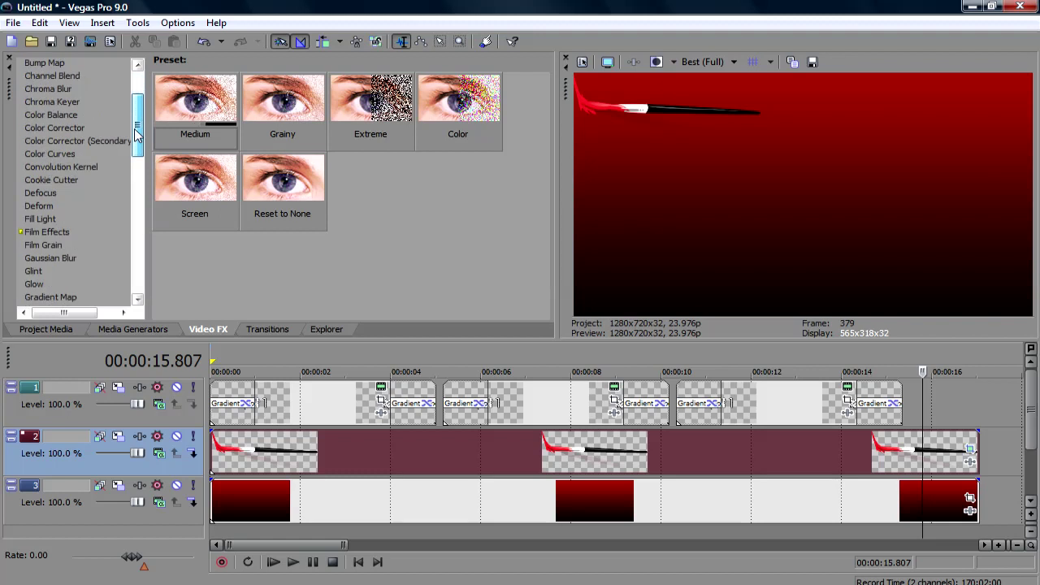
pyautogui.moveTo(139, 113); pyautogui.dragTo(136, 177)
pyautogui.click(43, 250)
pyautogui.moveTo(372, 100); pyautogui.dragTo(443, 455)
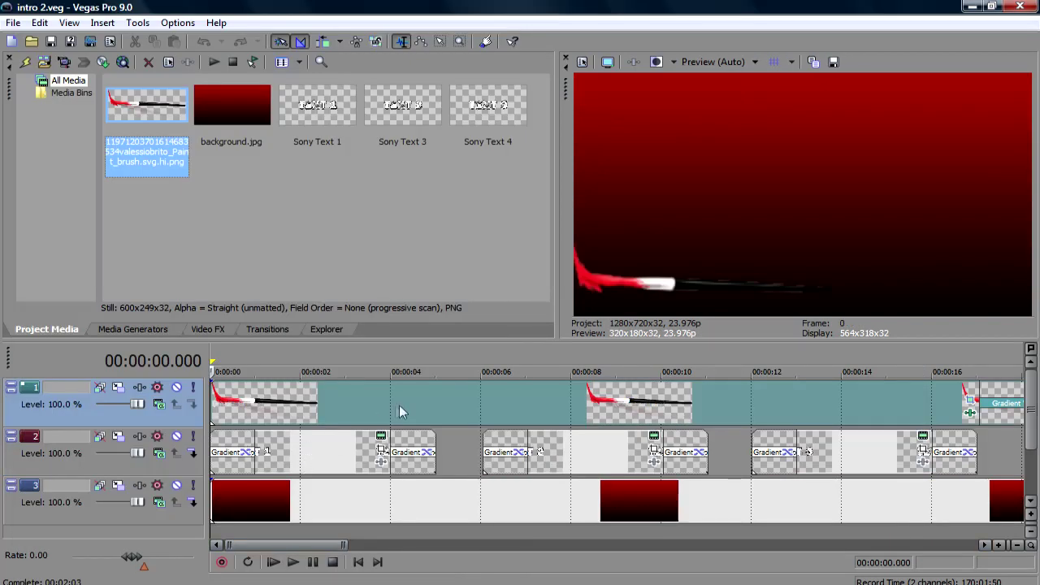
# Open the paintbrush clip's Light Rays settings near 4 seconds: Sensitivity 0.600, Strength 0.950.
pyautogui.click(415, 403)
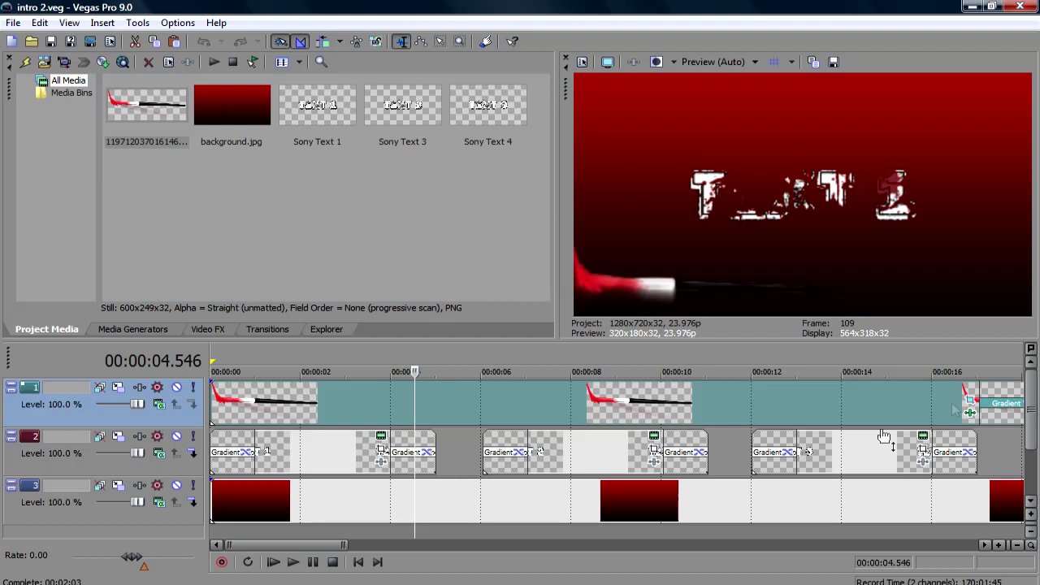
pyautogui.moveTo(337, 545); pyautogui.dragTo(392, 545)
pyautogui.click(571, 413)
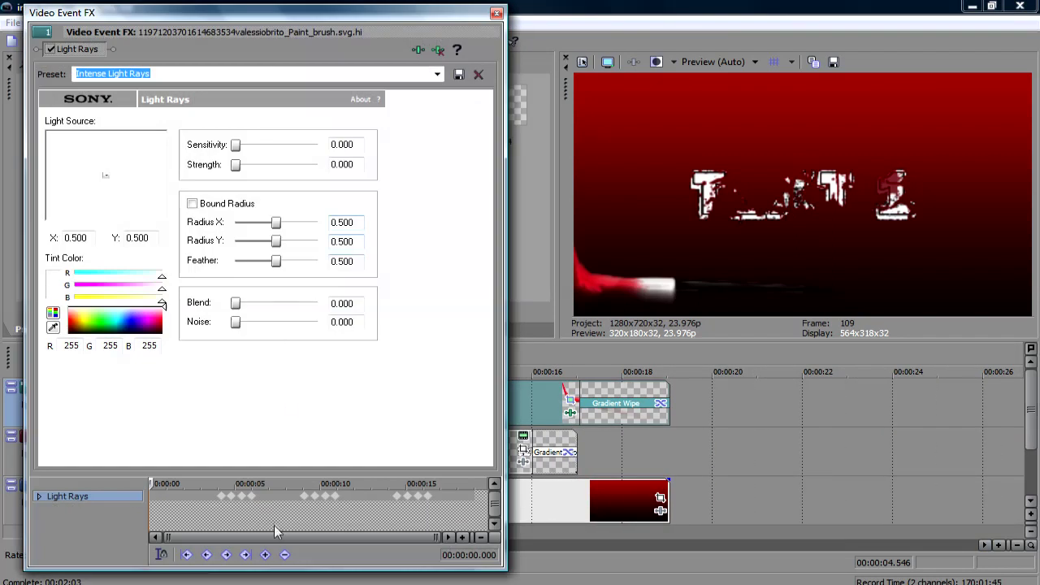
pyautogui.click(221, 508)
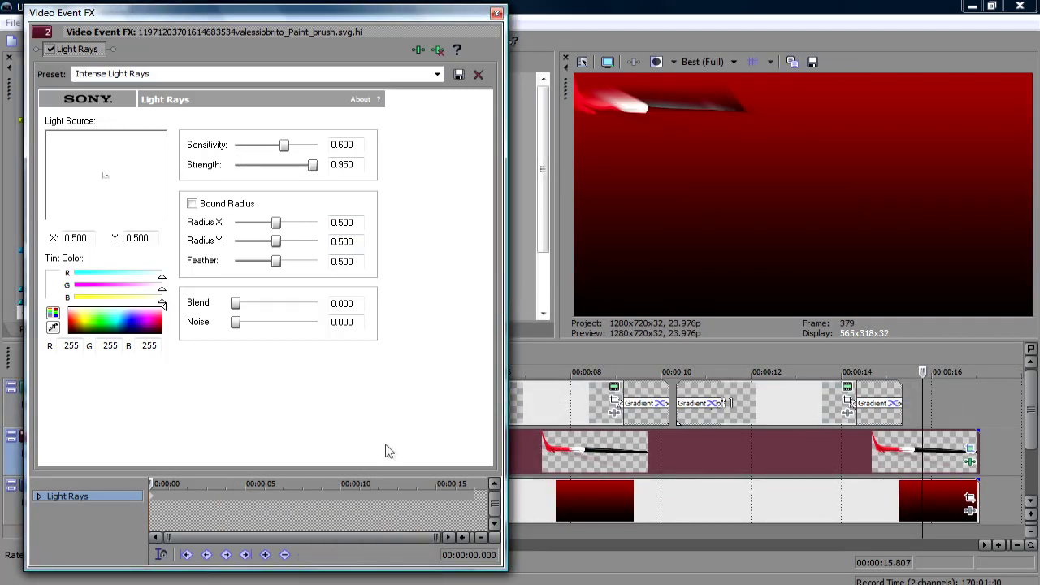
pyautogui.click(232, 496)
pyautogui.click(336, 507)
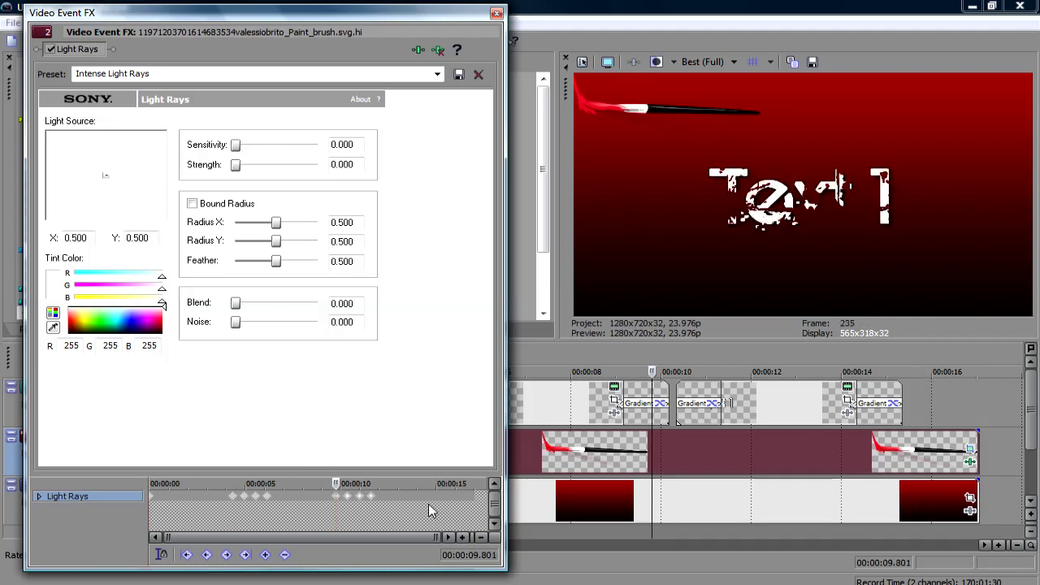
pyautogui.click(430, 507)
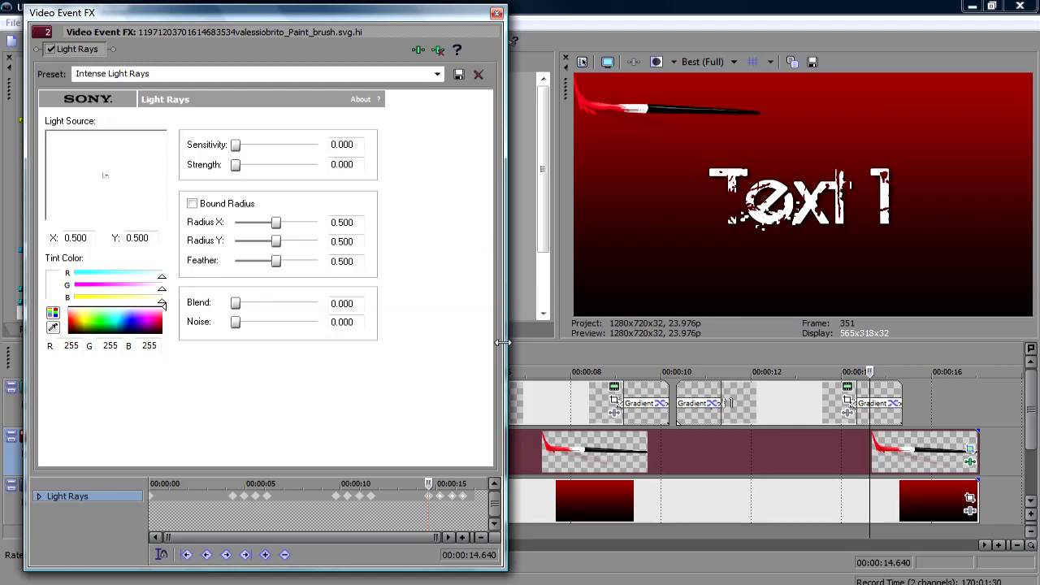
pyautogui.click(233, 504)
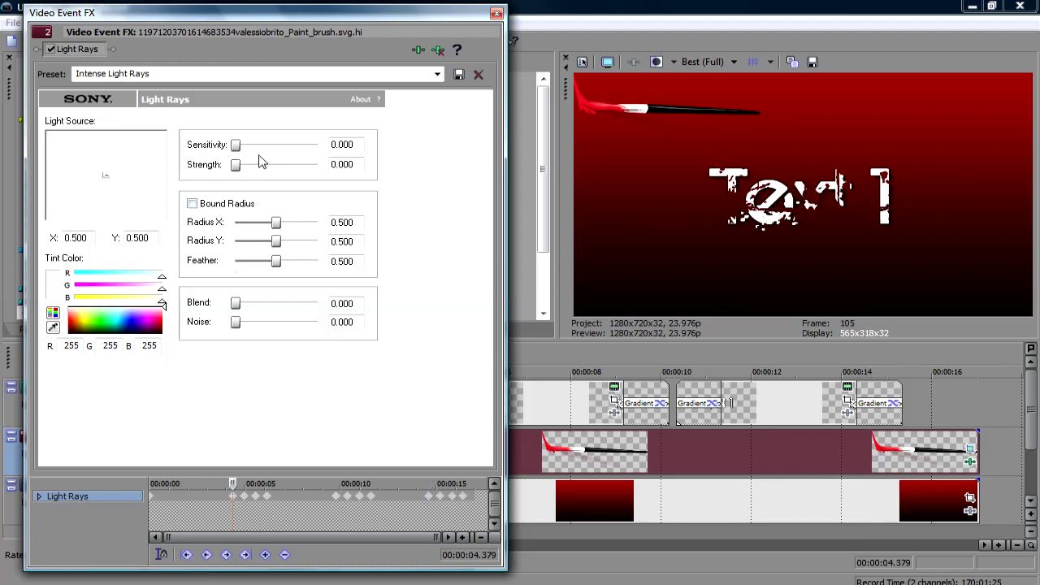
pyautogui.click(241, 501)
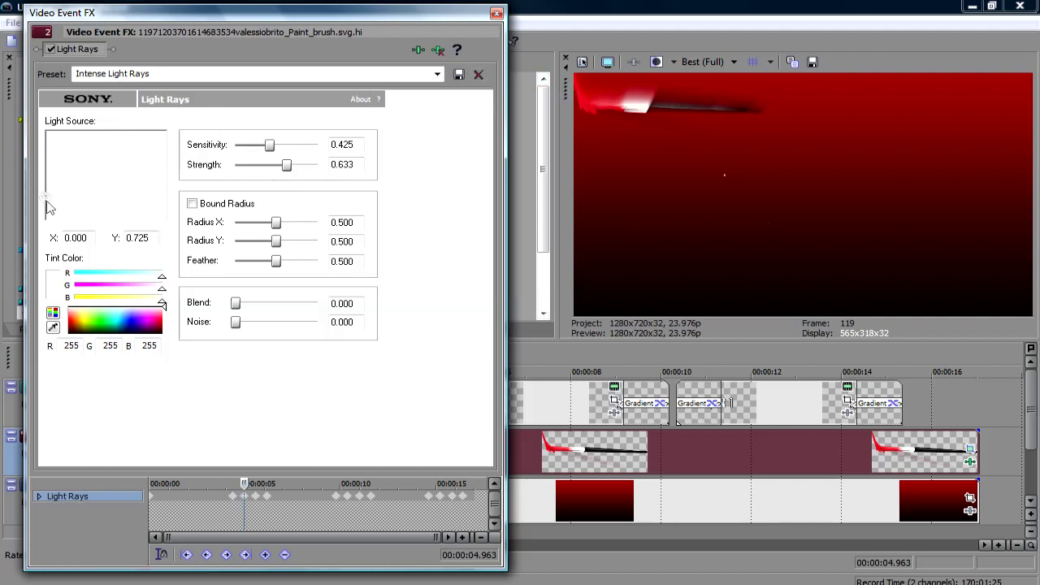
pyautogui.click(257, 499)
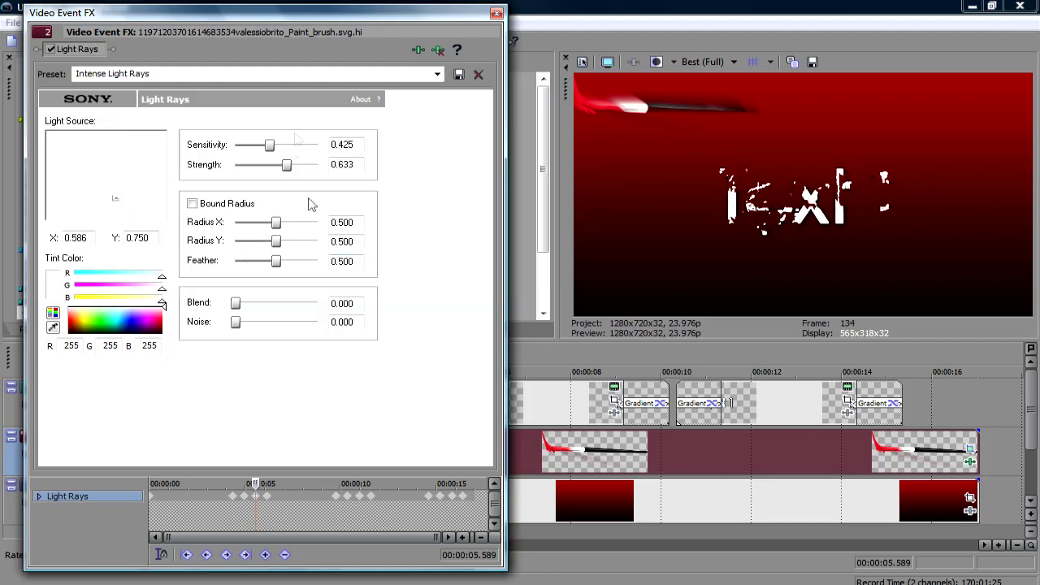
pyautogui.click(266, 504)
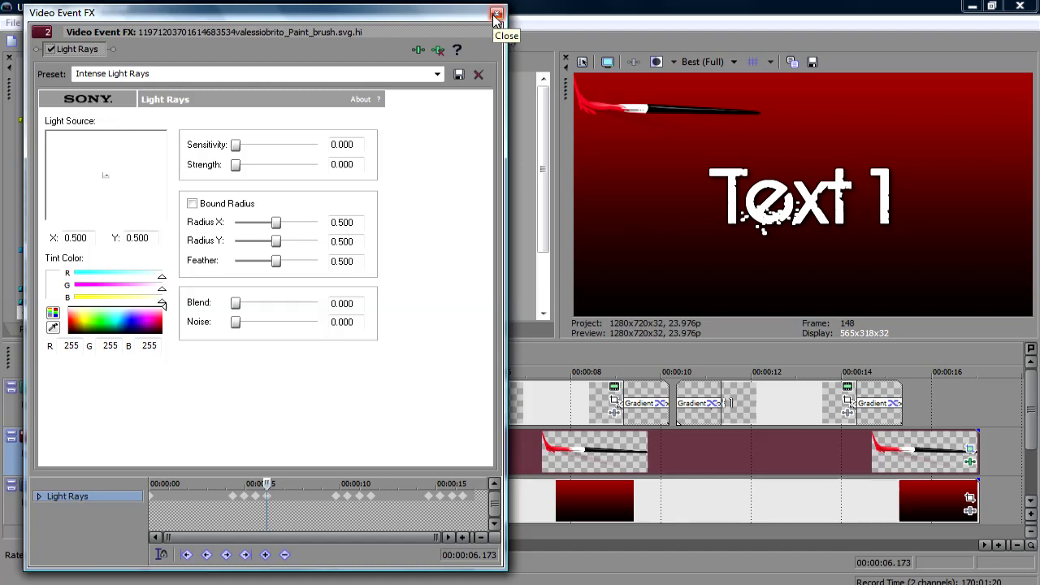
# Drop the Gradient Wipe Soft Noise preset onto the last paintbrush clip's end, lasting about 1.7 seconds.
pyautogui.click(496, 14)
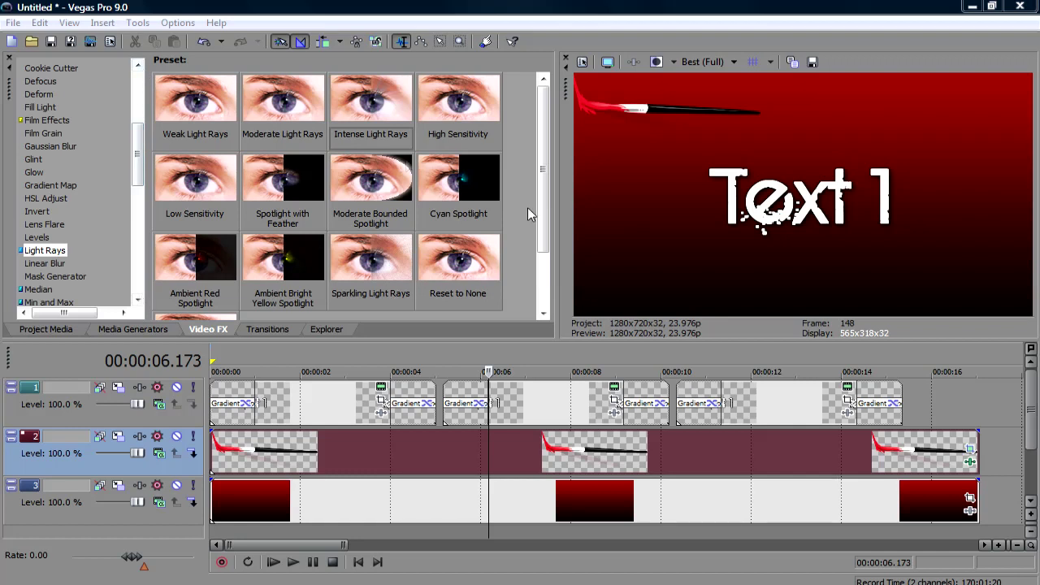
pyautogui.click(286, 331)
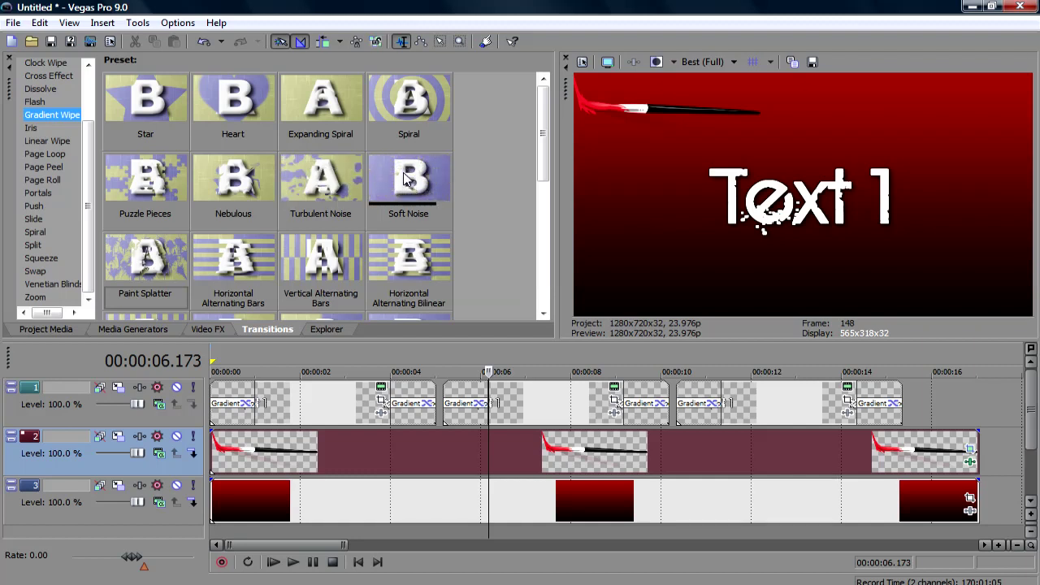
pyautogui.moveTo(405, 178); pyautogui.dragTo(907, 439)
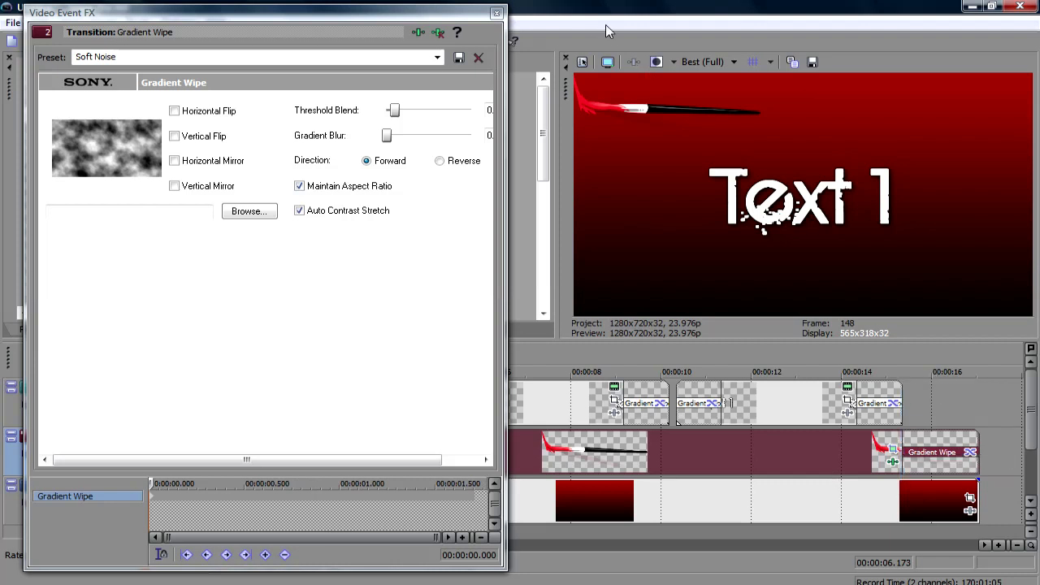
pyautogui.click(497, 14)
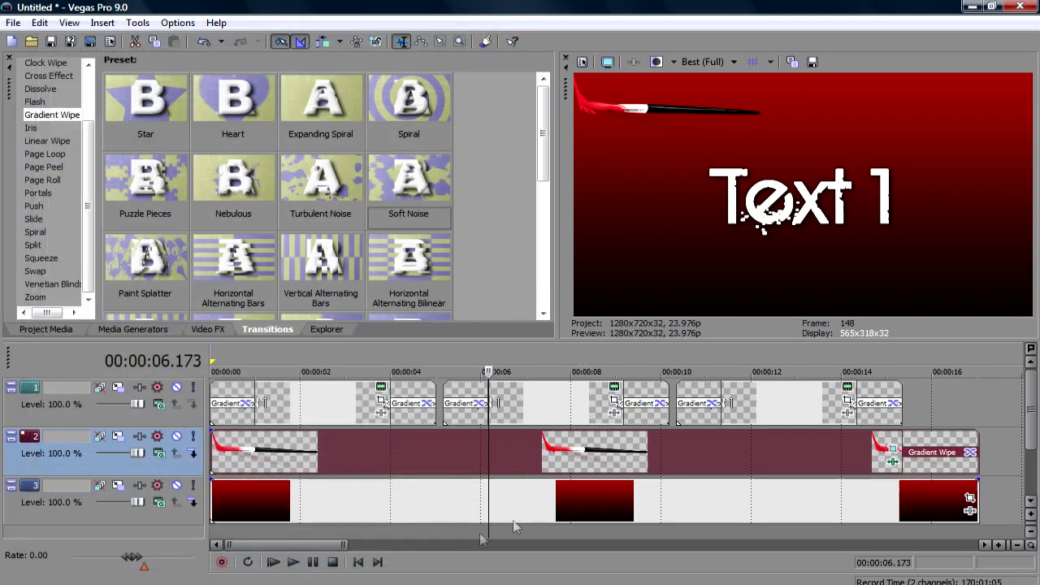
pyautogui.click(358, 562)
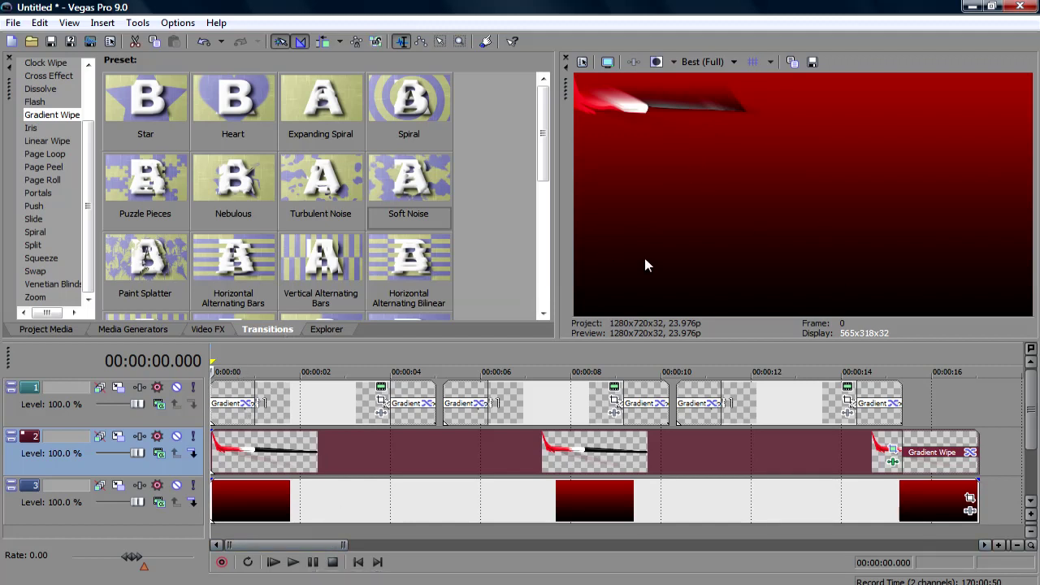
pyautogui.click(297, 449)
pyautogui.click(570, 463)
pyautogui.click(769, 467)
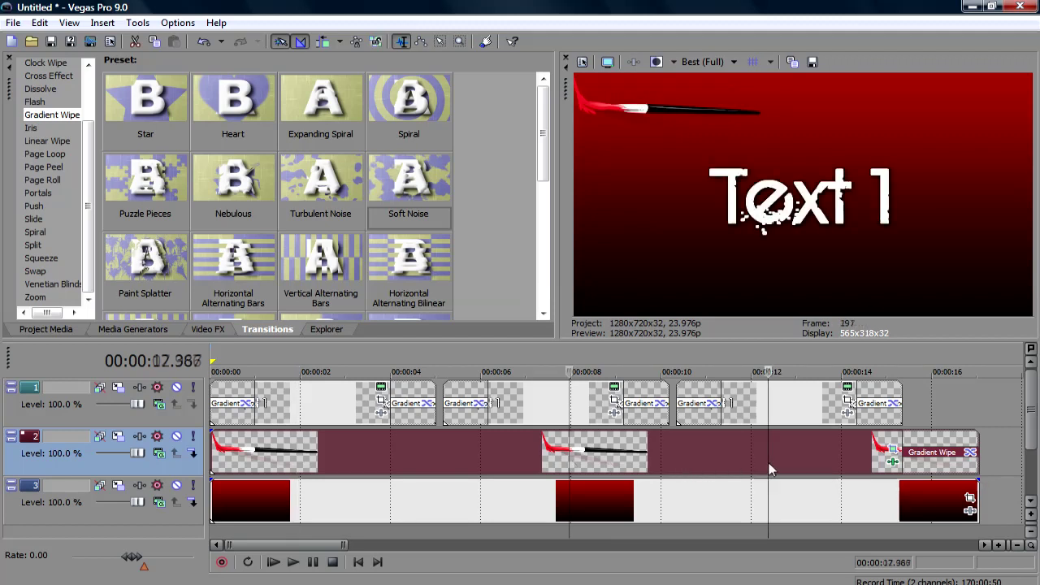
pyautogui.click(529, 480)
pyautogui.click(333, 473)
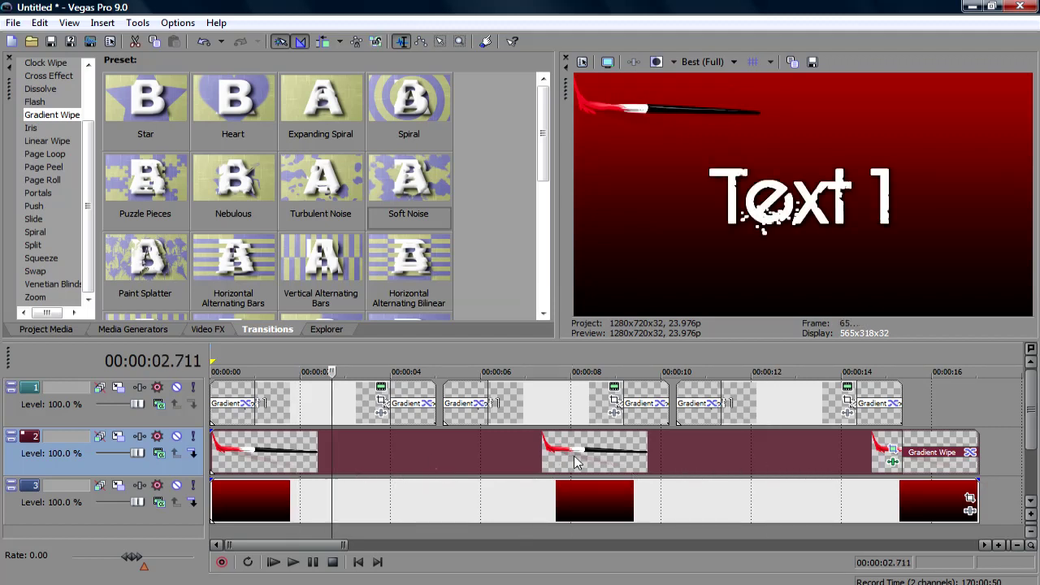
# Change the second title's text from 'Text 1' to 'Text 2'.
pyautogui.click(574, 463)
pyautogui.click(614, 387)
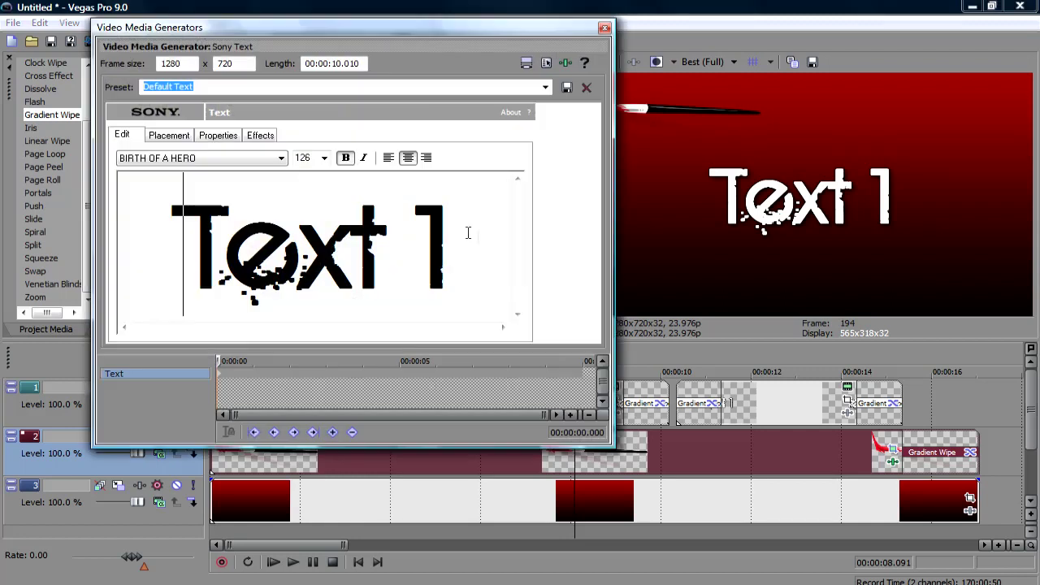
pyautogui.press('BackSpace')
pyautogui.write('2')
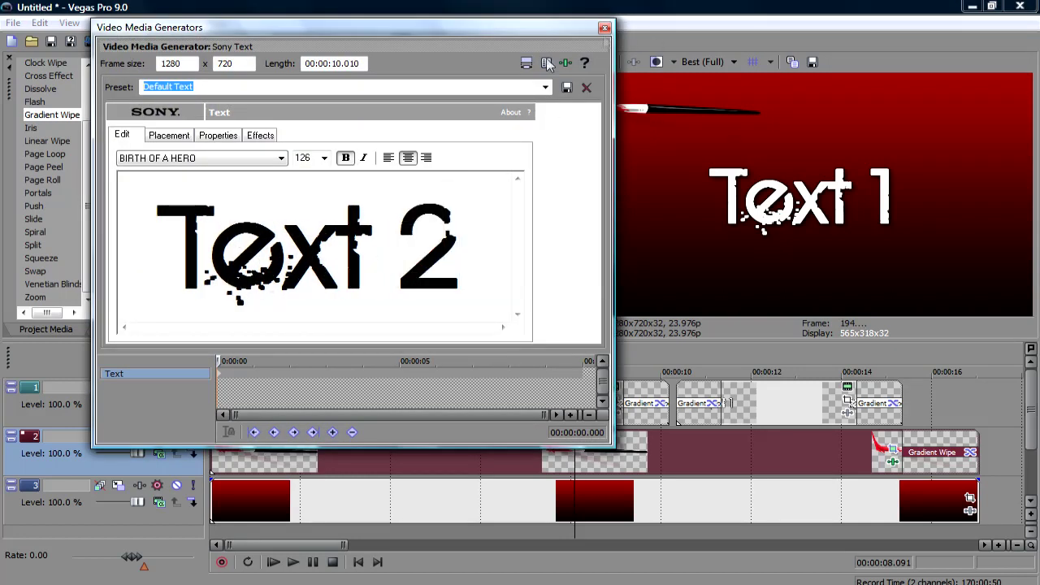
pyautogui.click(605, 28)
# Change the third title's text from 'Text 1' to 'Text 3'.
pyautogui.click(806, 443)
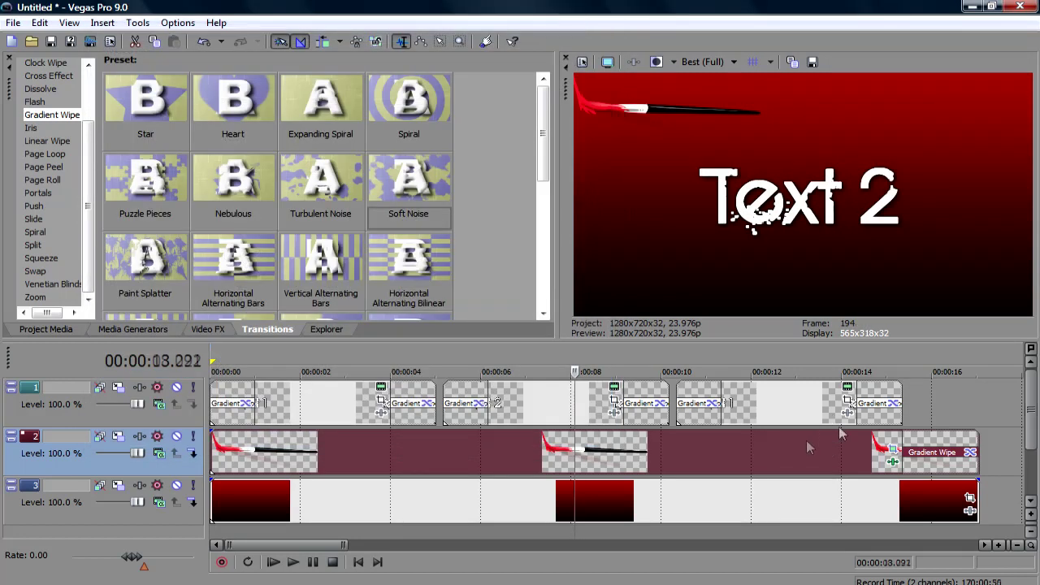
pyautogui.click(847, 386)
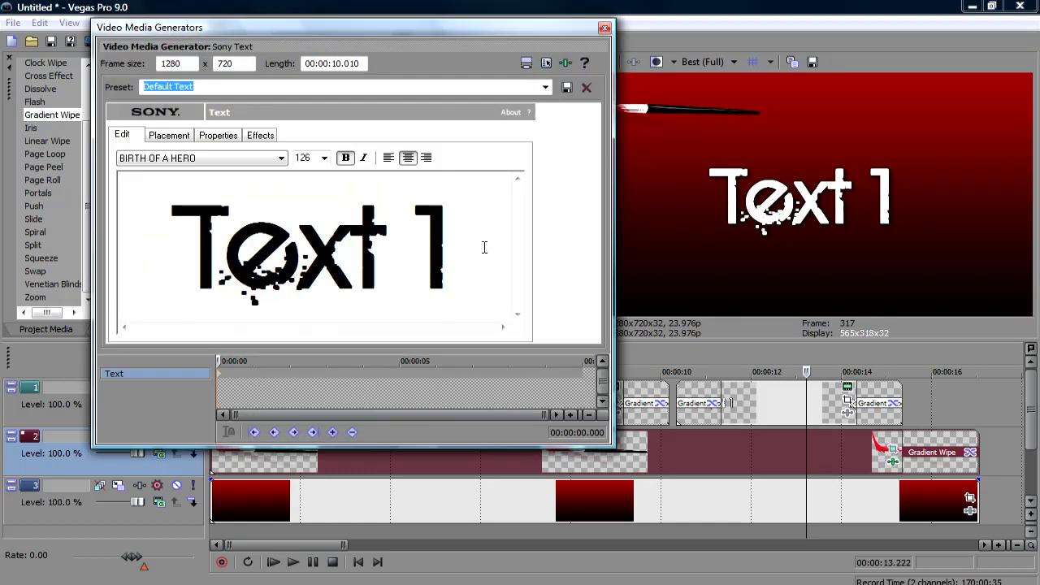
pyautogui.press('BackSpace')
pyautogui.write('3')
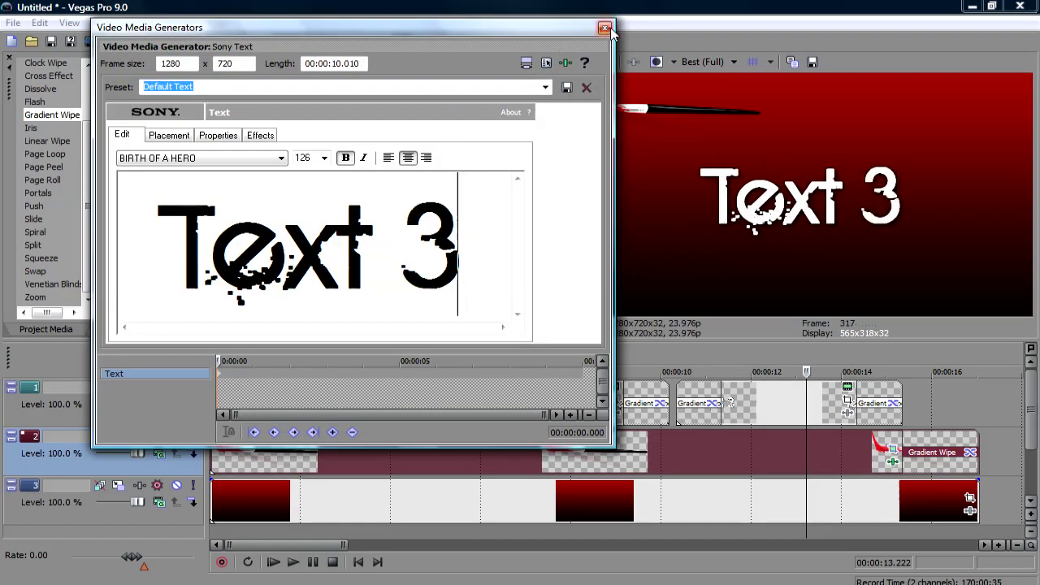
pyautogui.click(605, 29)
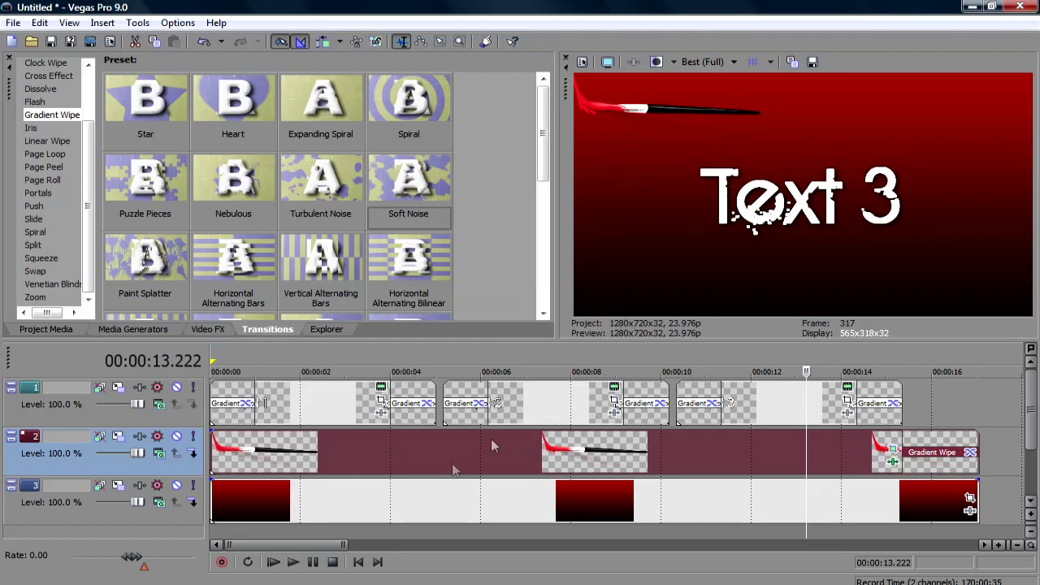
# Preview frames at about 7.6, 11.5, 7 and 3.3 seconds to check the numbered titles.
pyautogui.click(552, 474)
pyautogui.click(730, 464)
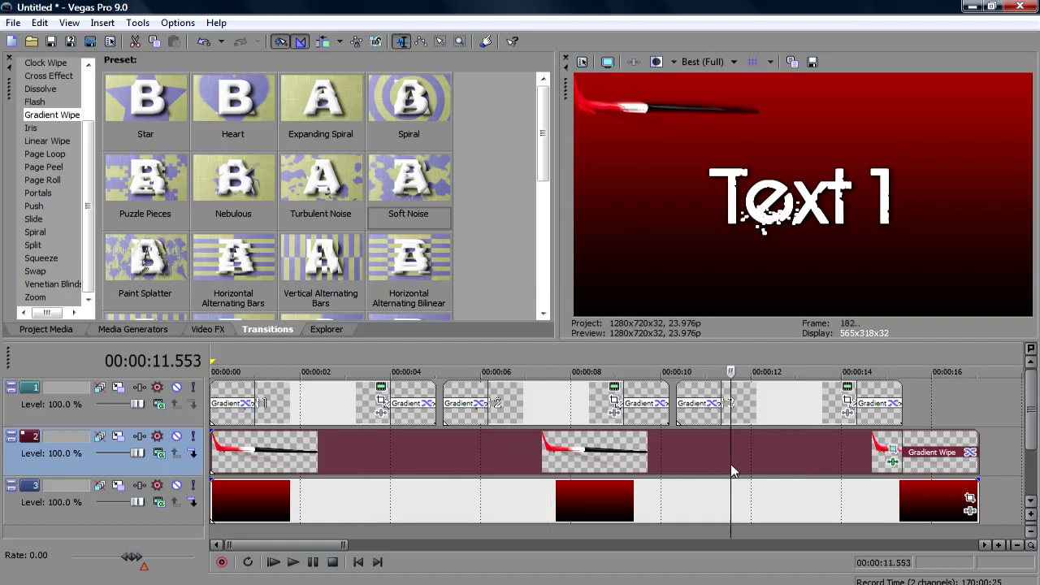
pyautogui.click(526, 463)
pyautogui.click(361, 476)
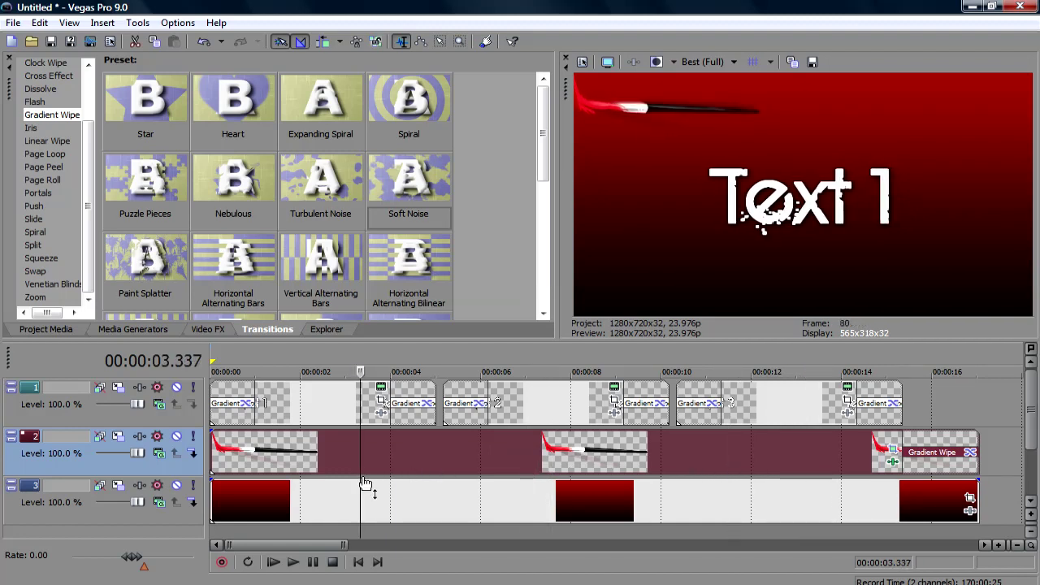